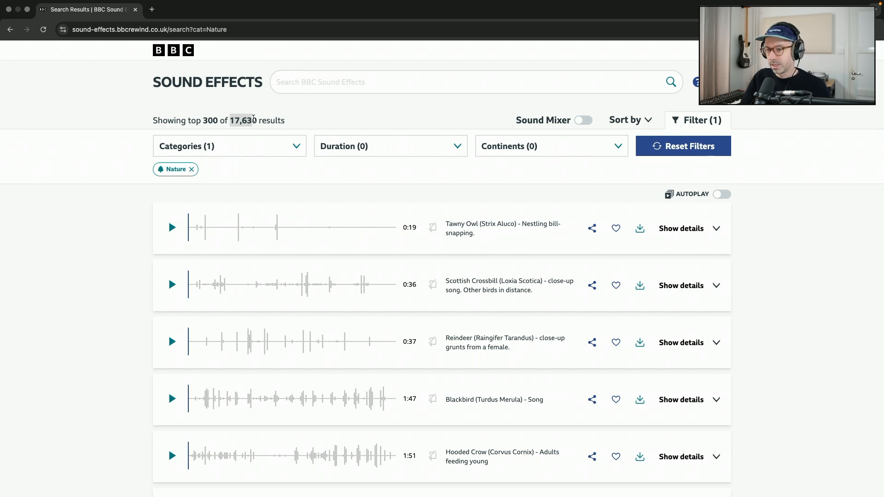
# Step: Preview several points of the Nature recording "Moorland - LATE SPRING/SUMMER Swift flowing stream" and download it
pyautogui.scroll(-7, 253, 120)
pyautogui.scroll(7, 269, 355)
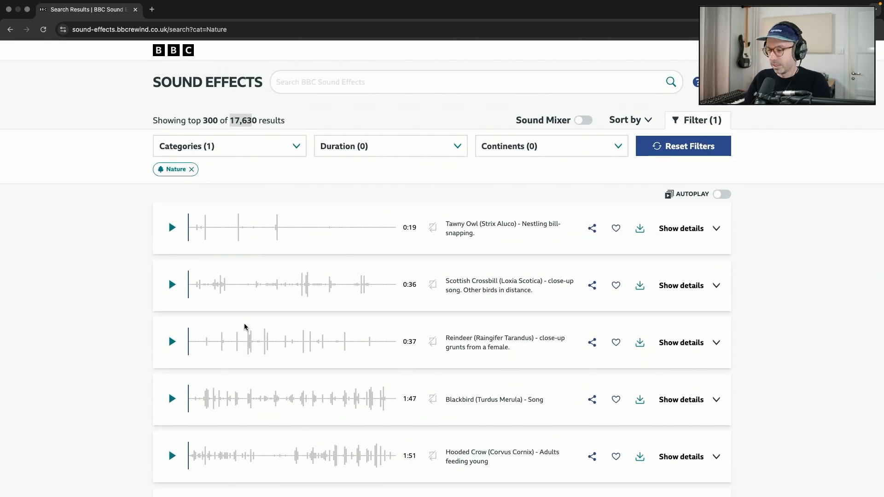
pyautogui.scroll(-9, 244, 326)
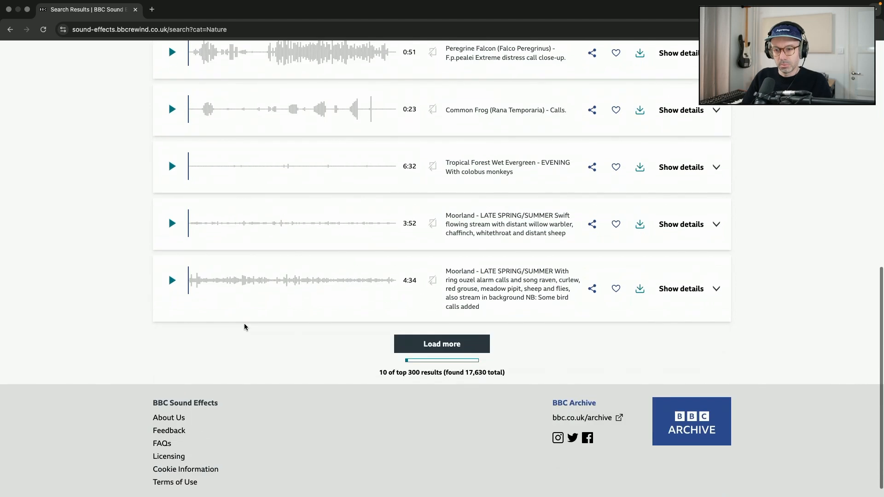
pyautogui.click(172, 293)
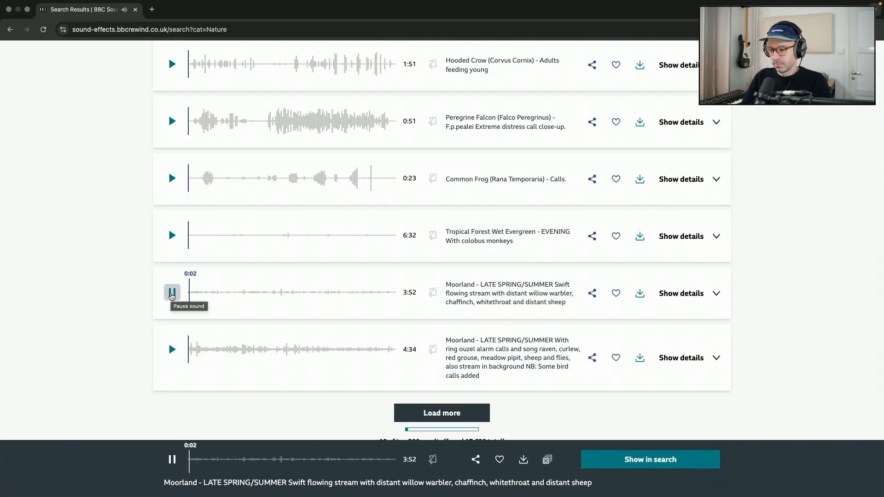
pyautogui.click(234, 295)
pyautogui.click(268, 296)
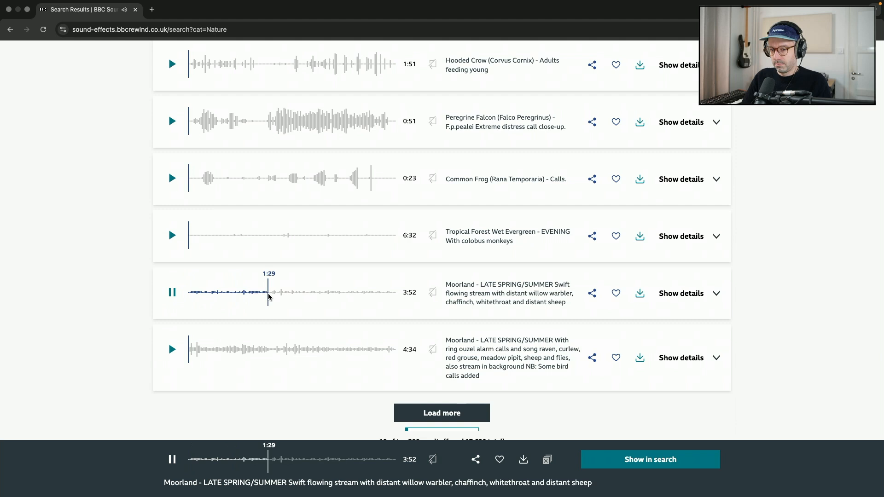
pyautogui.click(305, 296)
pyautogui.click(171, 292)
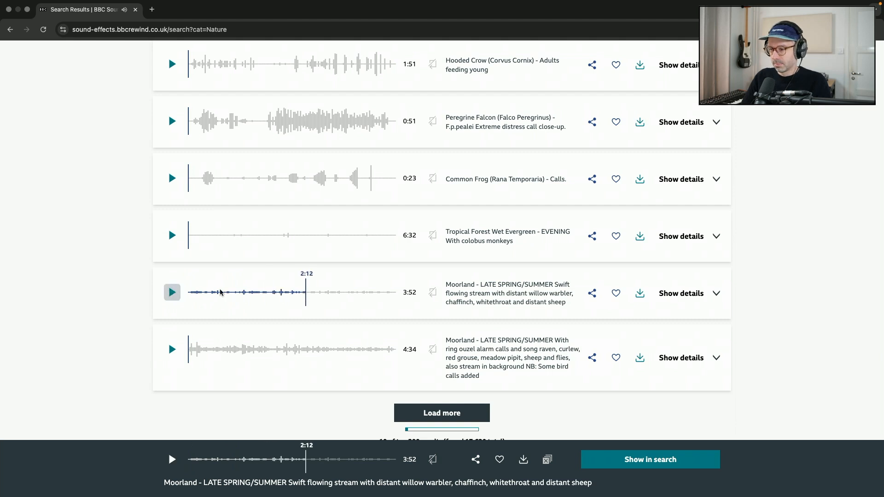
pyautogui.click(638, 294)
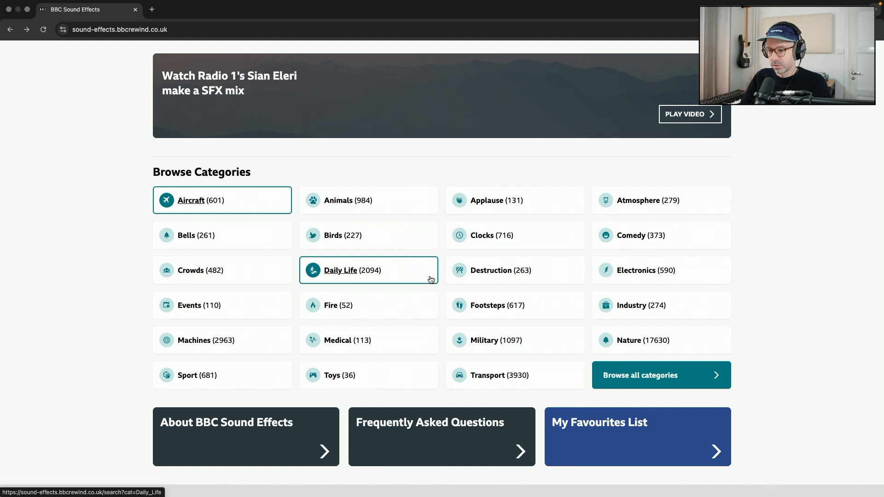
# Step: Browse the Machines category and briefly preview the newspaper coating machine sound
pyautogui.click(256, 339)
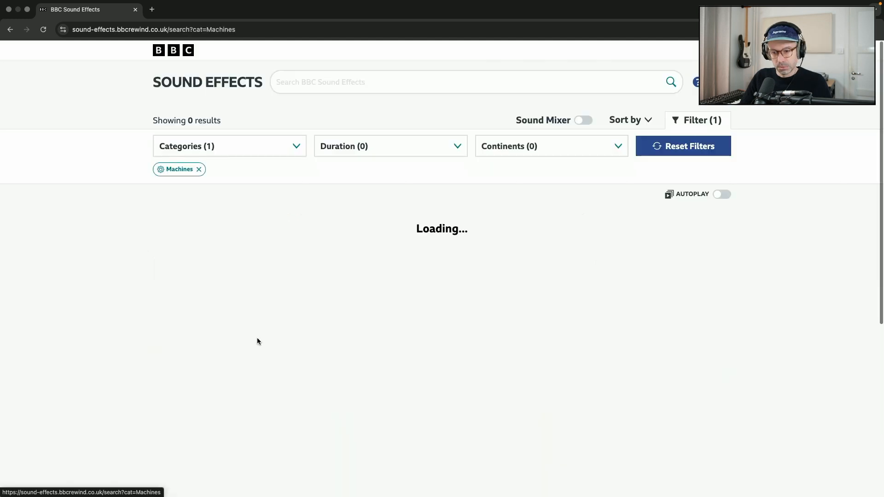
pyautogui.click(173, 286)
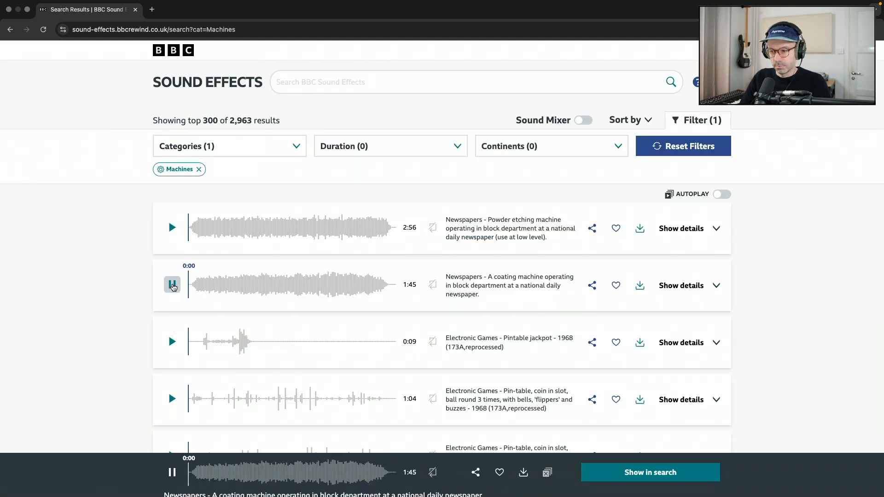
pyautogui.click(173, 286)
# Step: Preview the "Trains: Goods Yards - Sound of platelayers' trolley - approaching" recording in the Machines results and download it
pyautogui.scroll(-4, 172, 290)
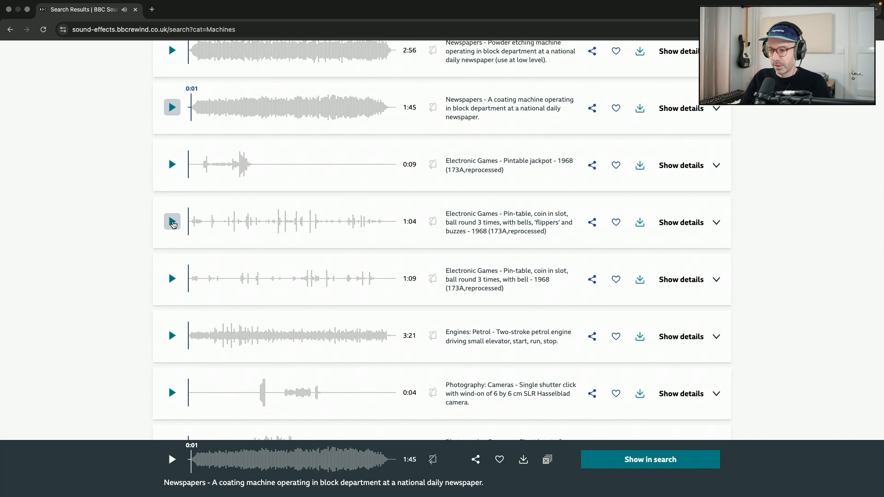
pyautogui.click(172, 222)
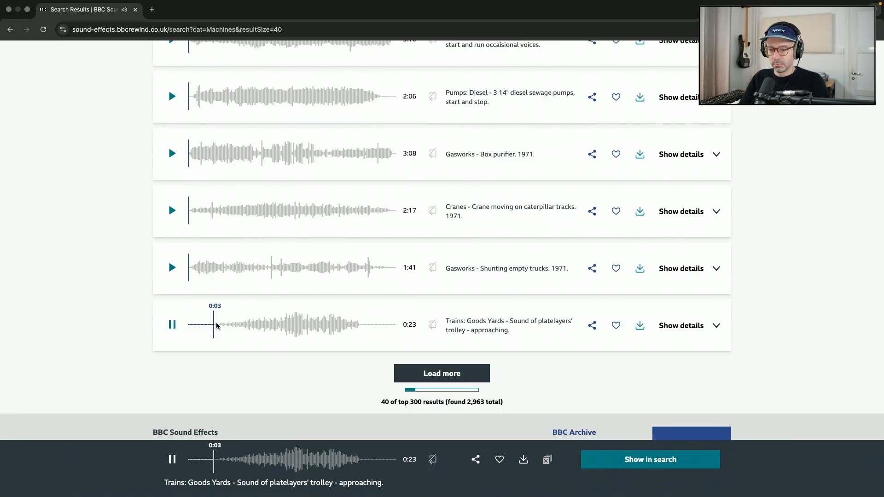
pyautogui.click(177, 331)
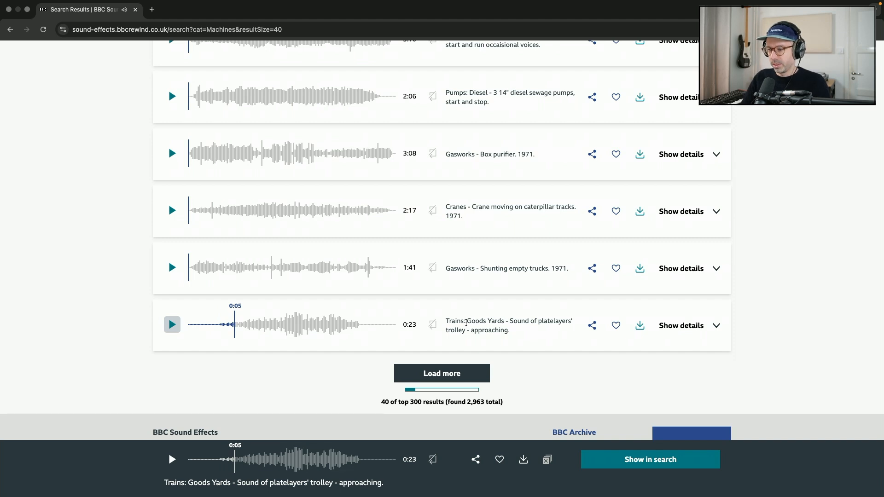
pyautogui.click(639, 326)
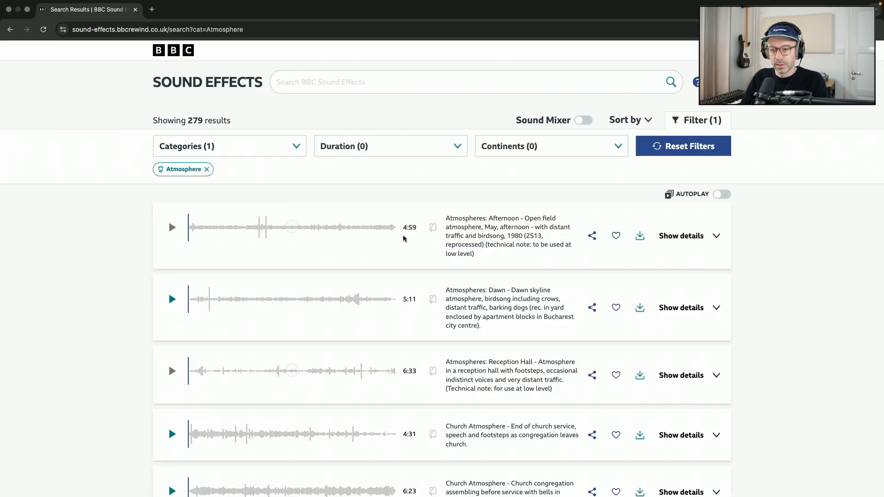
# Step: Find the "Exterior Atmospheres - City Park on a breezy day" recording in the Atmosphere category, preview it and download it as WAV
pyautogui.scroll(-2, 404, 236)
pyautogui.click(172, 279)
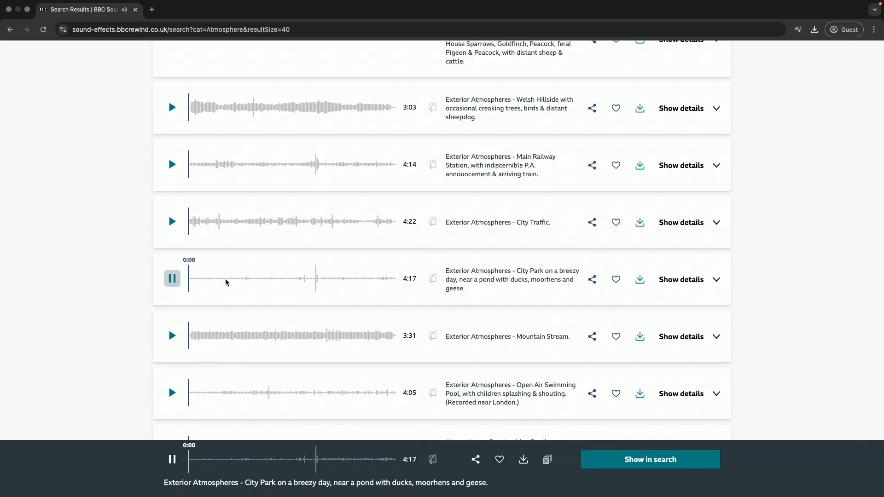
pyautogui.click(215, 278)
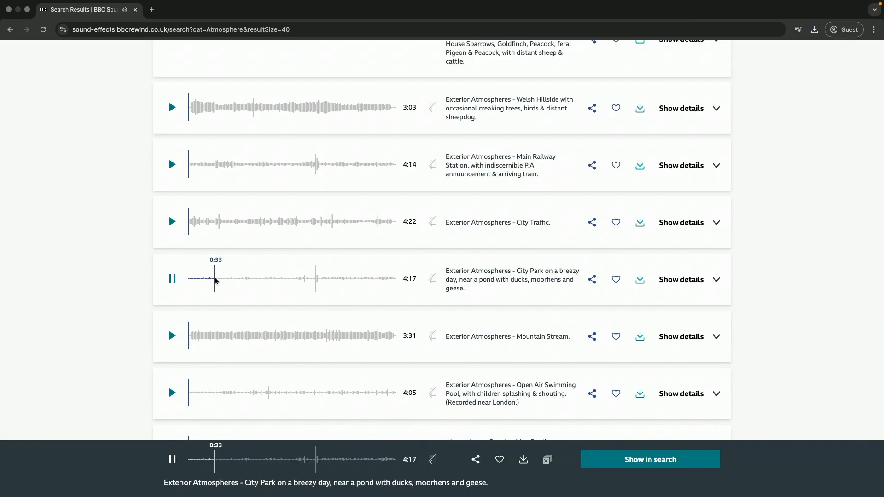
pyautogui.click(168, 280)
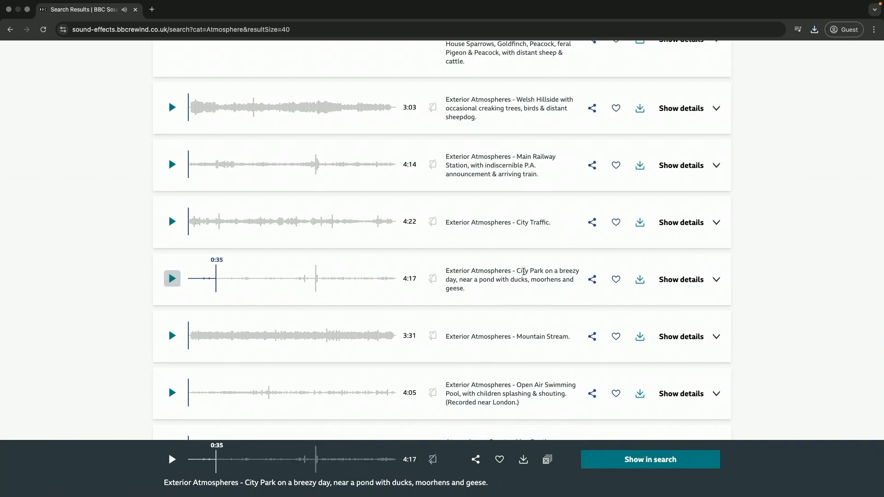
pyautogui.click(639, 279)
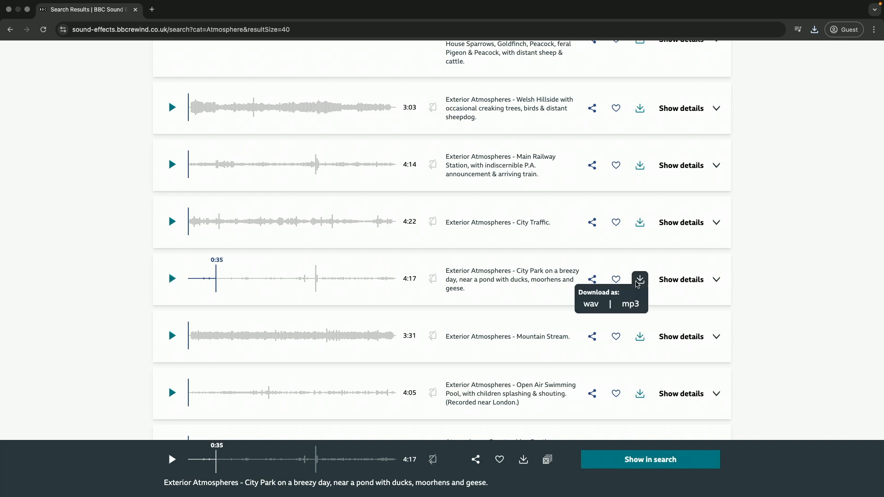
pyautogui.click(595, 309)
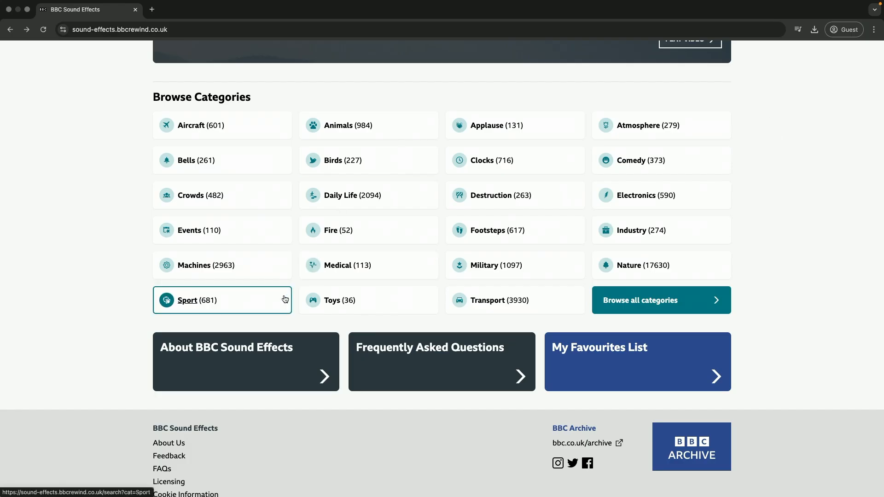
# Step: Browse the Electronics category, load more results and preview the Samsung SF40 fax phone sound
pyautogui.click(630, 181)
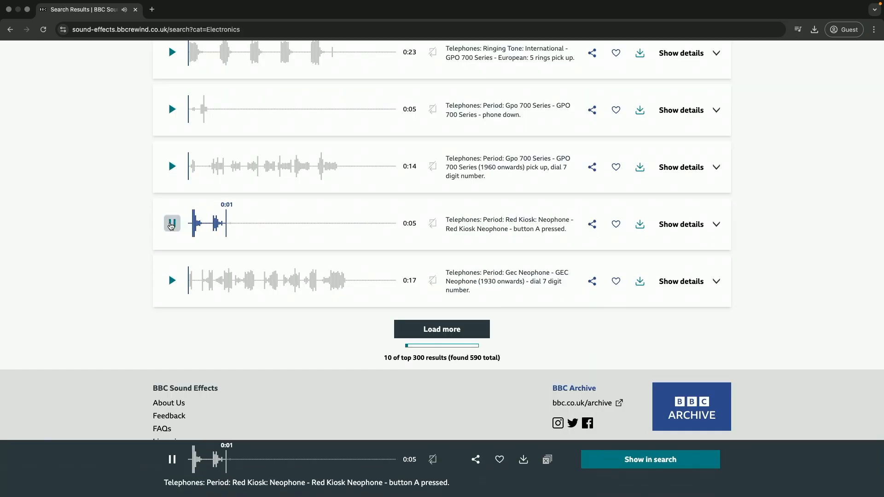
pyautogui.click(425, 328)
pyautogui.scroll(-3, 175, 271)
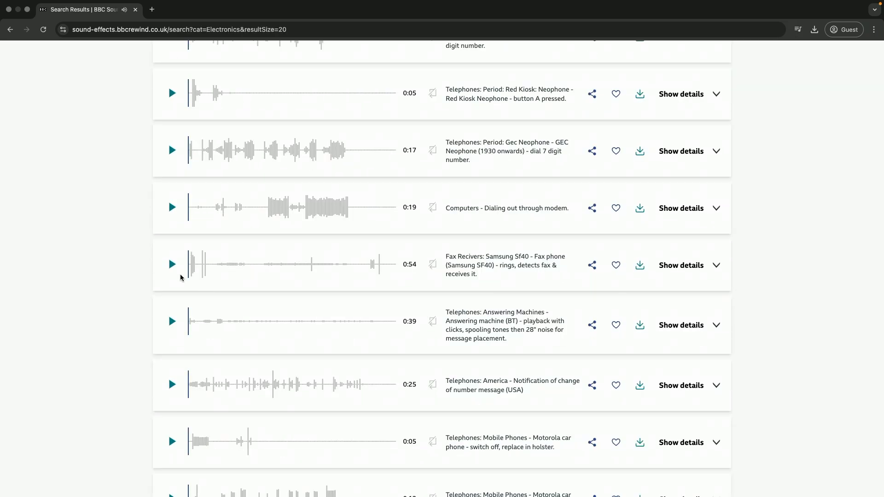
pyautogui.click(172, 271)
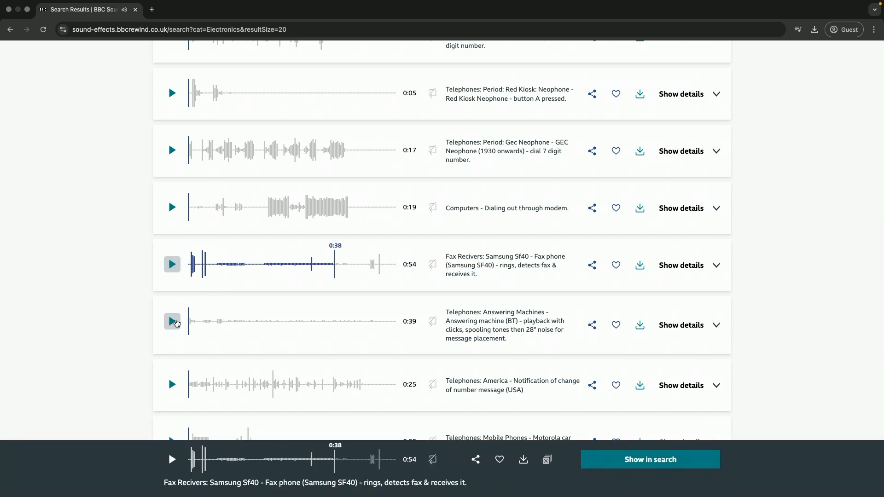
# Step: Preview the "Telephones: Answering Machines - Answering machine (BT)" recording and download it
pyautogui.click(172, 321)
pyautogui.click(255, 321)
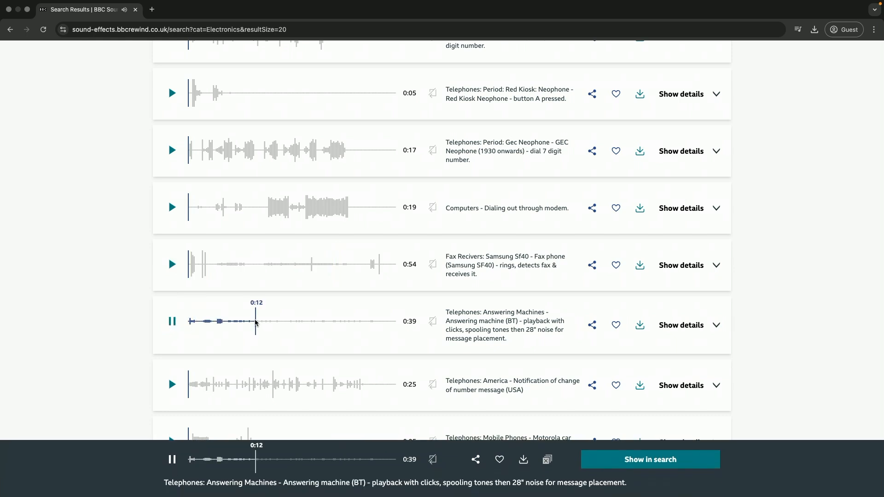
pyautogui.click(171, 321)
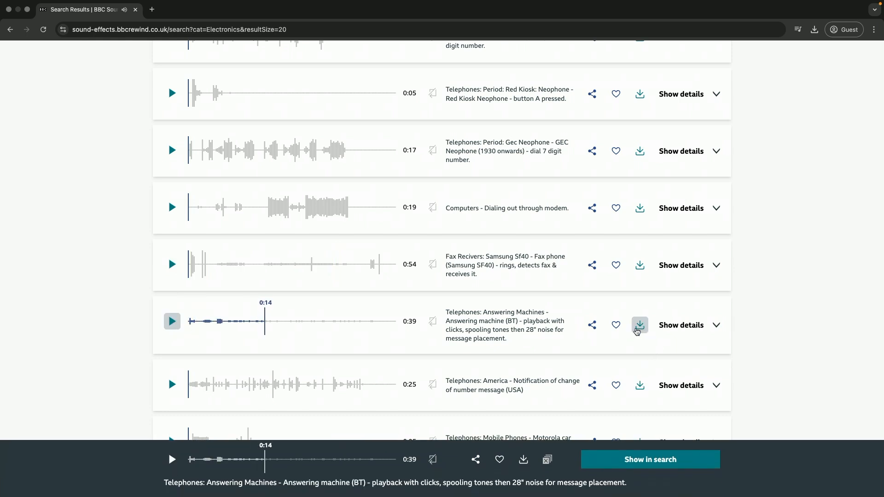
pyautogui.click(640, 325)
pyautogui.click(612, 353)
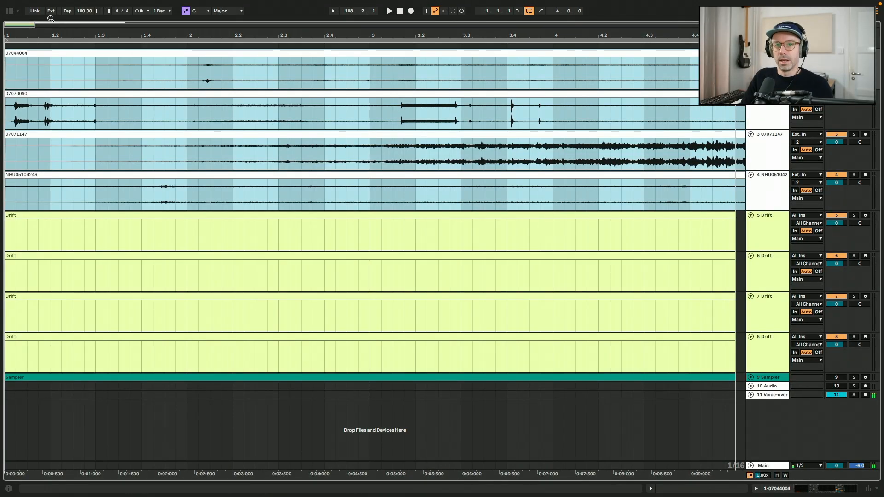
# Step: Switch to Ableton Live, open the 07044004 clip in the arrangement, audition it, and turn on Warp and Loop for it
pyautogui.moveTo(37, 24); pyautogui.dragTo(36, 21)
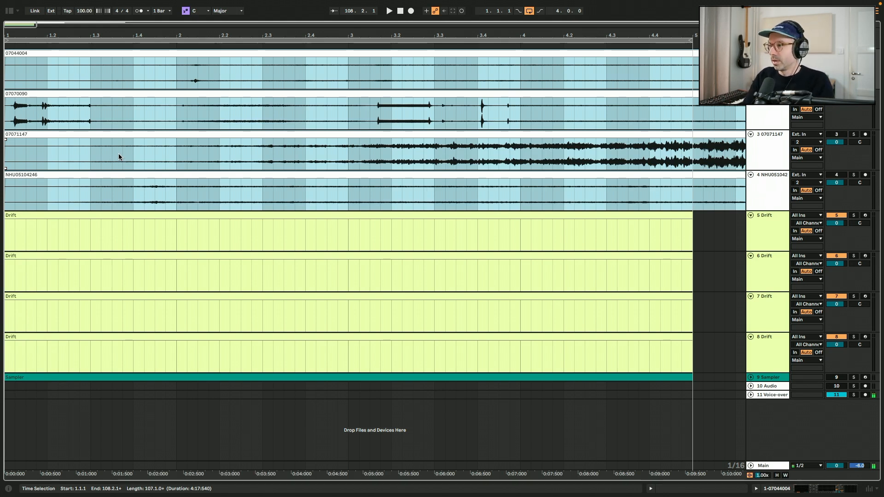
pyautogui.doubleClick(25, 52)
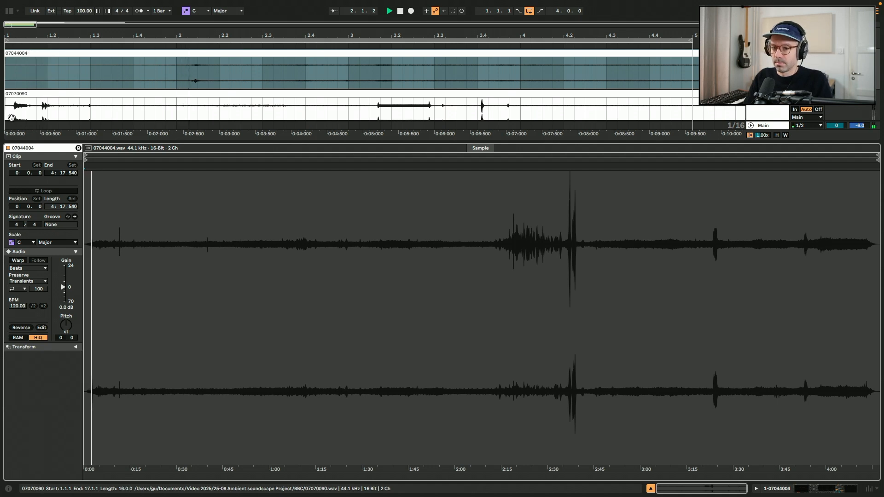
pyautogui.press('space')
pyautogui.click(19, 260)
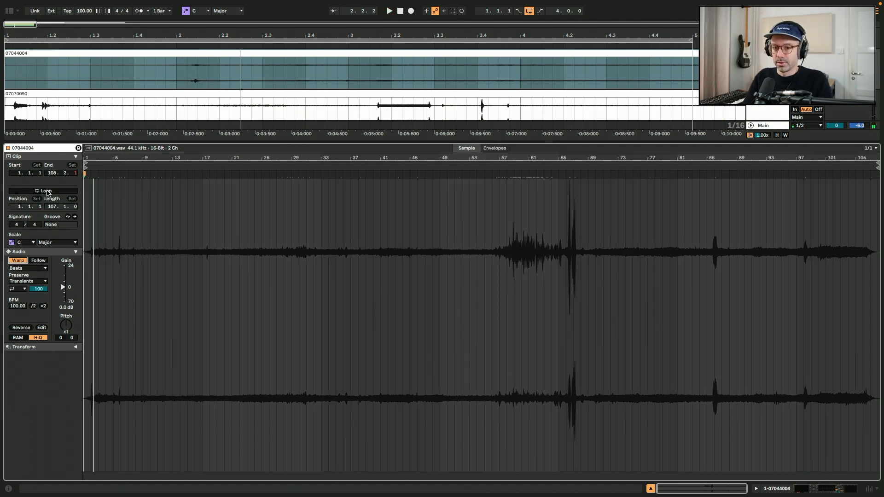
pyautogui.click(46, 191)
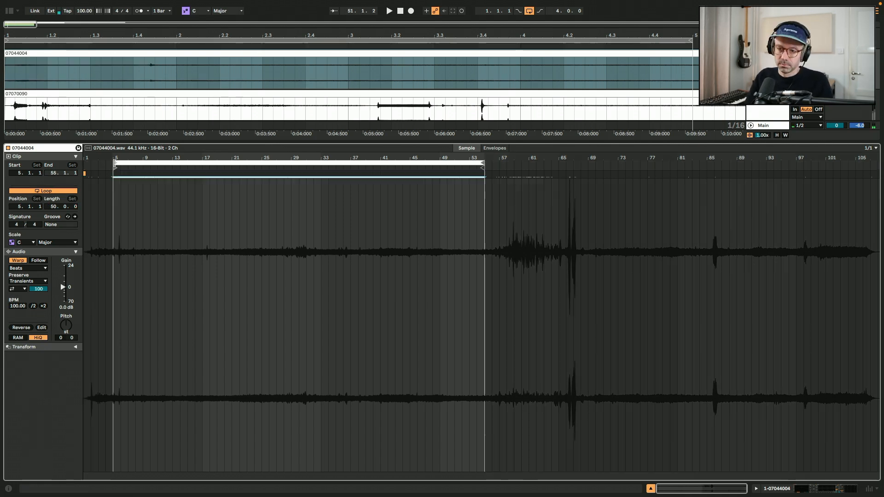
# Step: Audition the 07044004 clip and move its loop start to 9.1.1
pyautogui.press('space')
pyautogui.moveTo(113, 163); pyautogui.dragTo(156, 163)
pyautogui.press('space')
pyautogui.press('space')
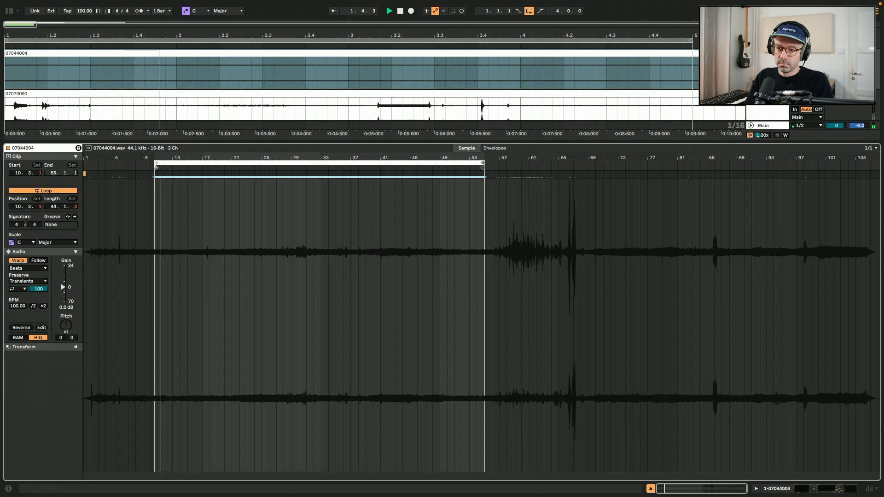
pyautogui.moveTo(155, 163); pyautogui.dragTo(144, 163)
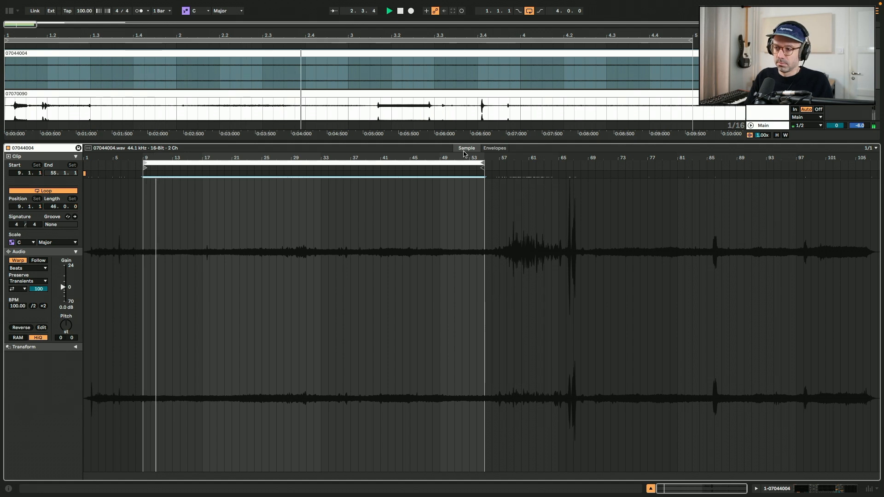
# Step: Shorten the 07044004 clip's loop to end at 17.3.1, giving a loop length of 8.2.0, and play it back
pyautogui.moveTo(210, 201); pyautogui.dragTo(207, 203)
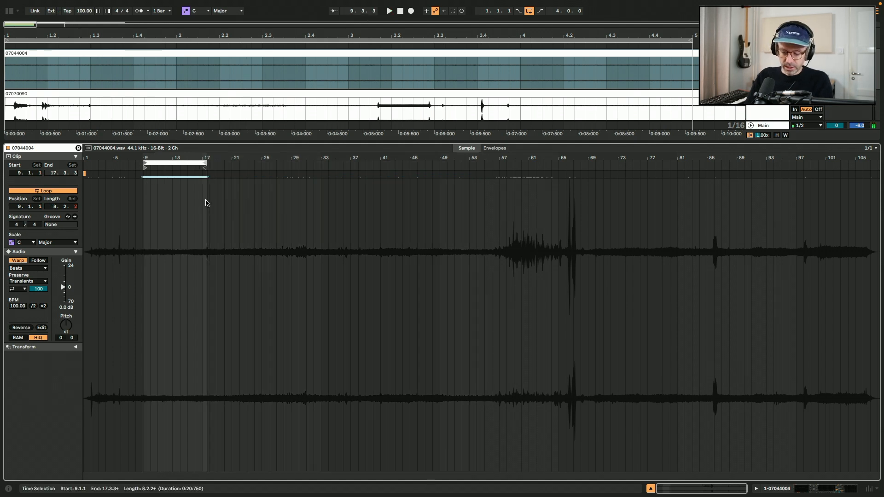
pyautogui.scroll(5, 207, 203)
pyautogui.press('space')
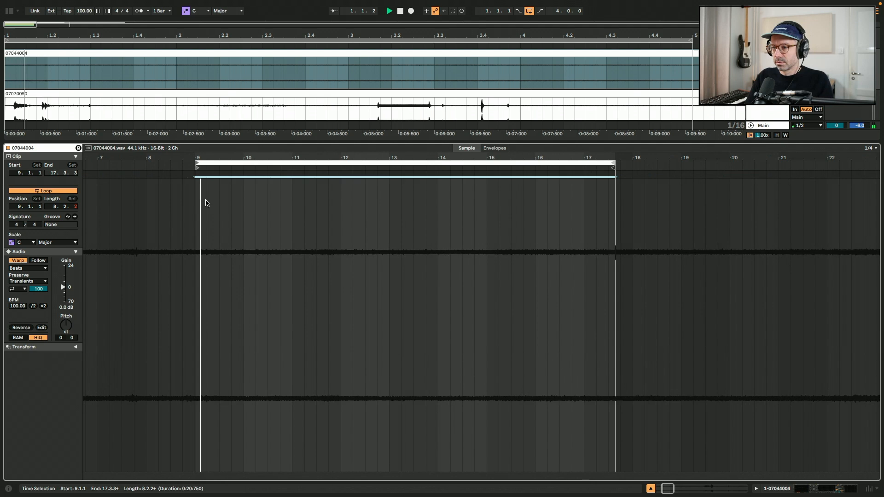
pyautogui.moveTo(613, 164); pyautogui.dragTo(606, 164)
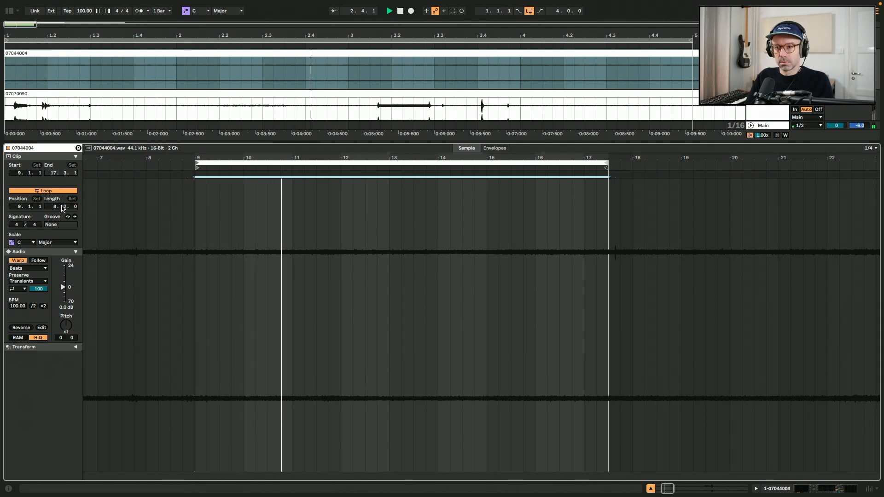
# Step: Set the arrangement loop length to 16 bars
pyautogui.moveTo(35, 23); pyautogui.dragTo(129, 1)
pyautogui.click(556, 11)
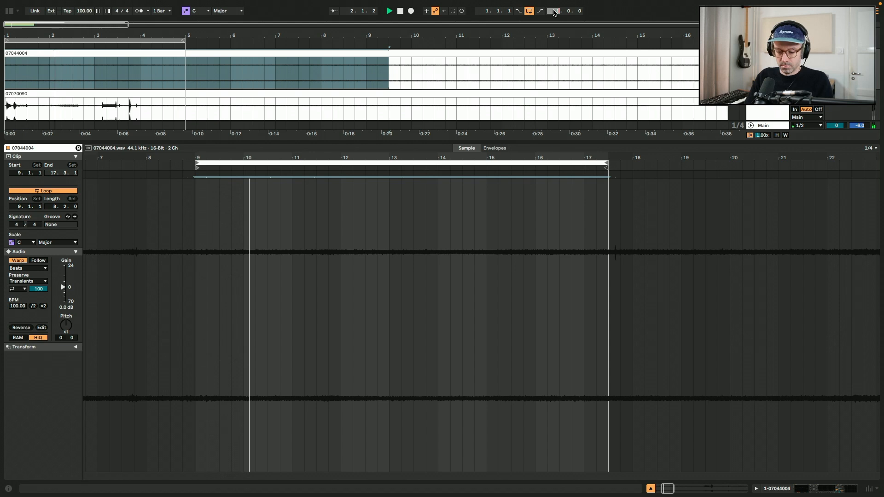
pyautogui.write('16')
pyautogui.press('Return')
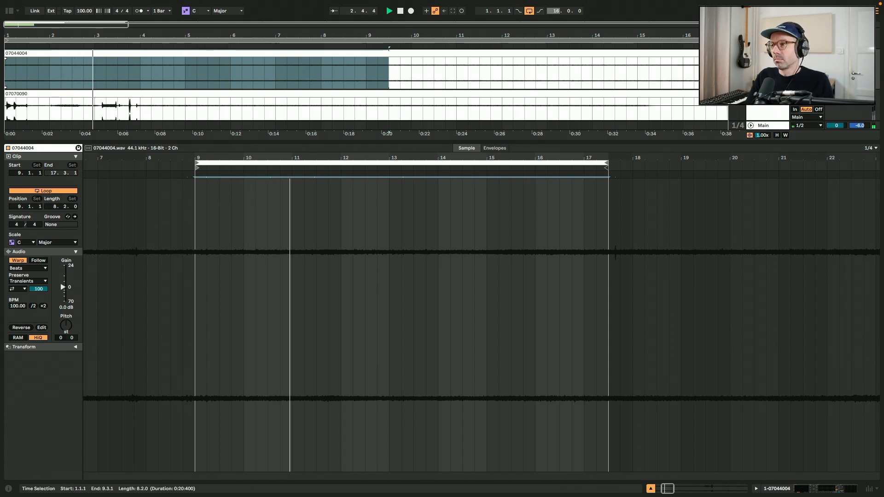
# Step: Trim the 07044004 clip to 16 bars by splitting it at bar 17 and deleting the remainder
pyautogui.click(728, 69)
pyautogui.press('super+e')
pyautogui.click(733, 54)
pyautogui.press('Delete')
pyautogui.click(713, 54)
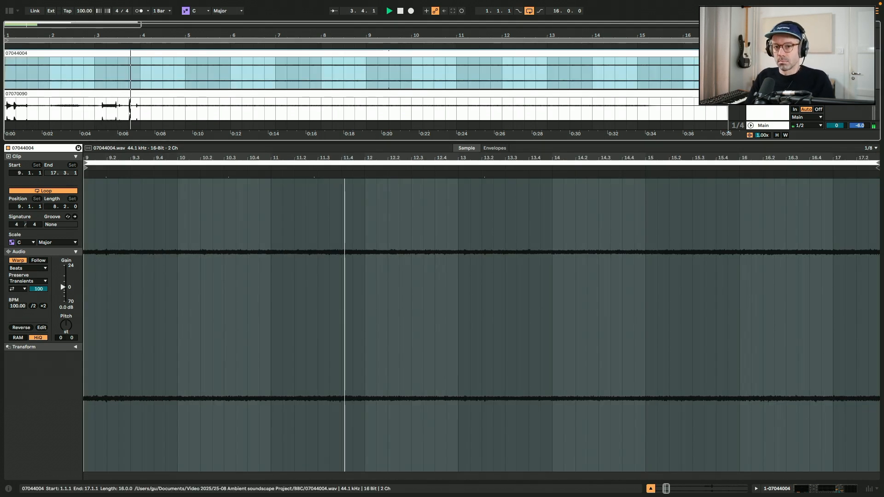
# Step: Rename the 07044004 clip as "07044004 - 8.5 bars", bring back the track's device chain and stop playback
pyautogui.press('super+r')
pyautogui.press('Right')
pyautogui.write('- 8.5 bars')
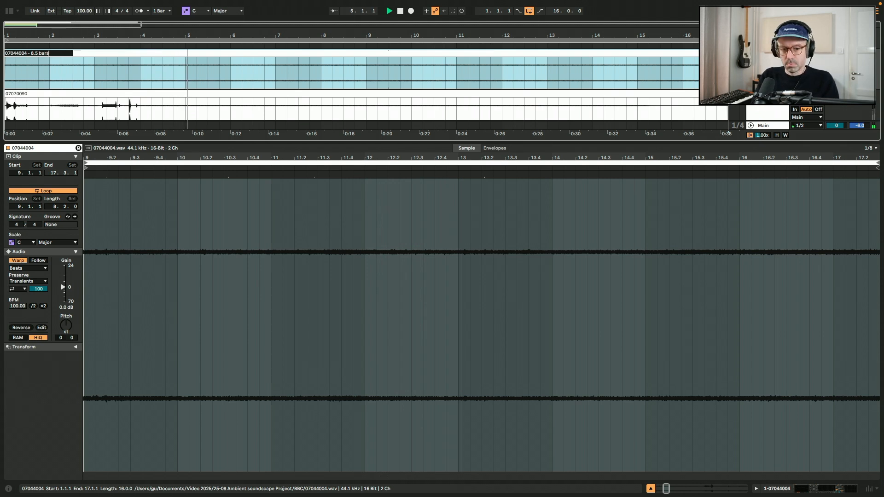
pyautogui.press('Return')
pyautogui.hotkey('shift', 'Tab')
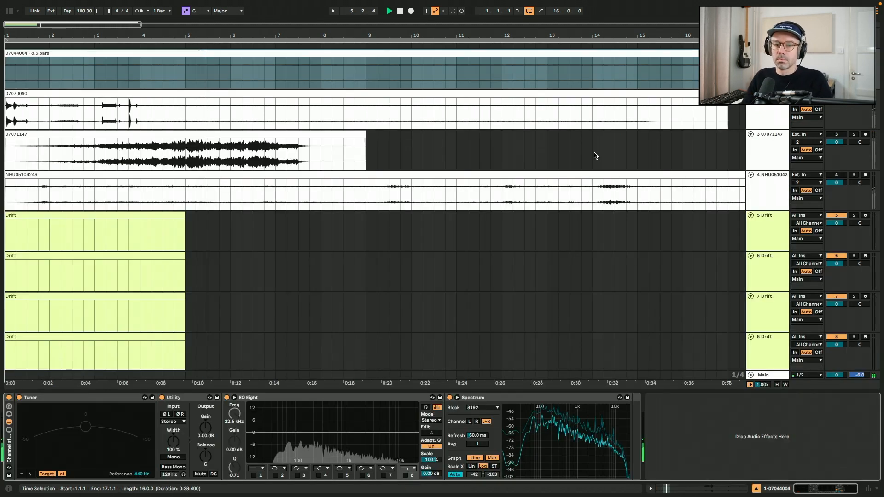
pyautogui.press('space')
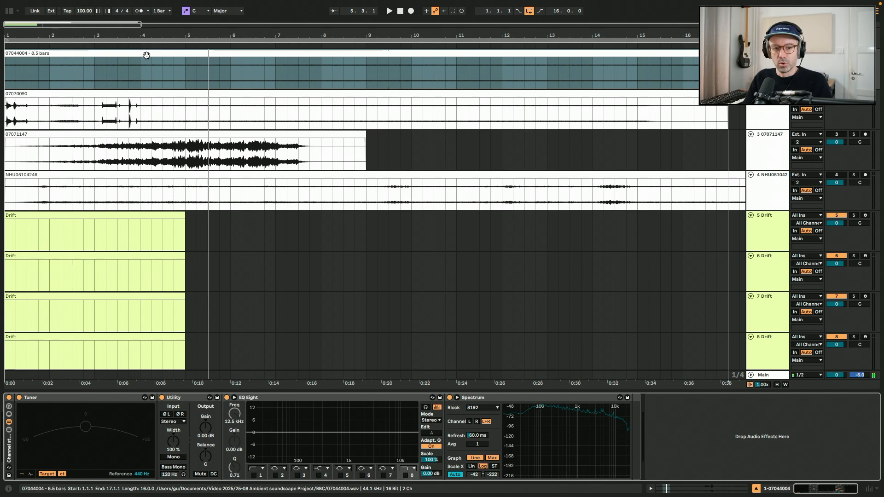
# Step: Enable EQ Eight's first band as a low cut on the 07044004 track and raise its frequency to 550 Hz while auditioning the loop
pyautogui.click(254, 475)
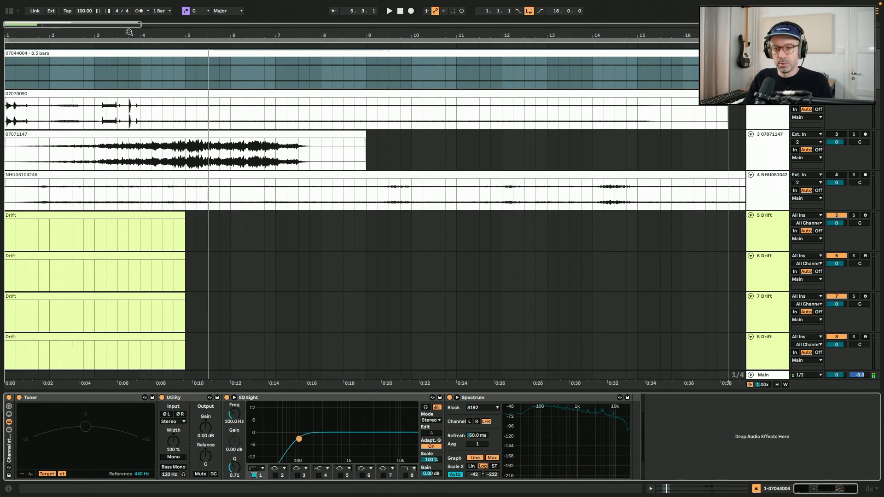
pyautogui.doubleClick(126, 55)
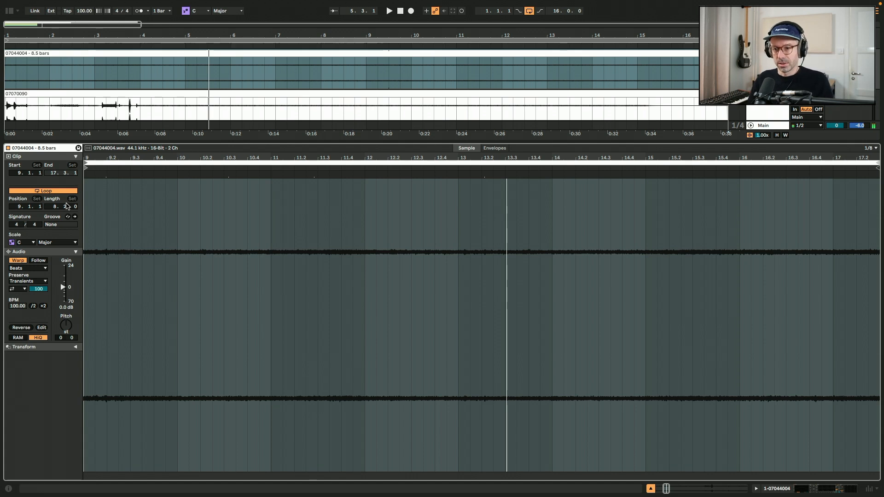
pyautogui.press('space')
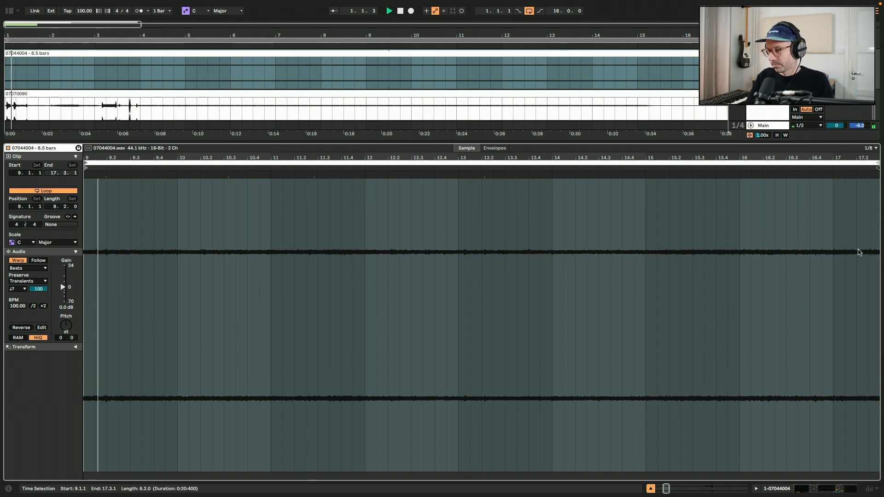
pyautogui.click(860, 168)
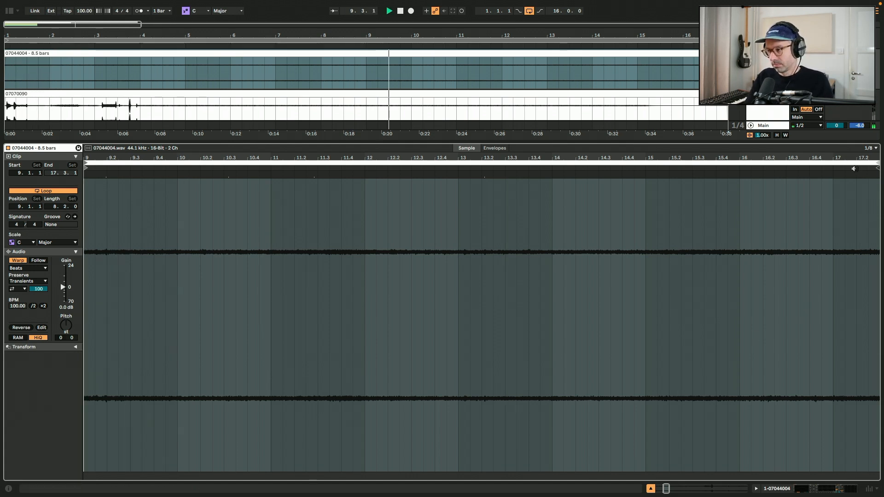
pyautogui.hotkey('shift', 'Tab')
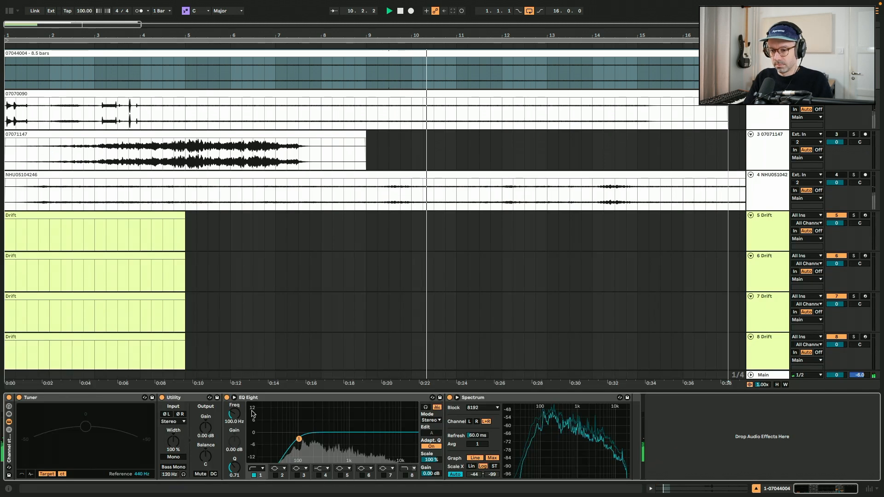
pyautogui.moveTo(235, 414)
pyautogui.mouseDown()
pyautogui.moveTo(238, 433)
pyautogui.moveTo(239, 402)
pyautogui.moveTo(239, 417)
pyautogui.mouseUp()
pyautogui.press('space')
pyautogui.press('space')
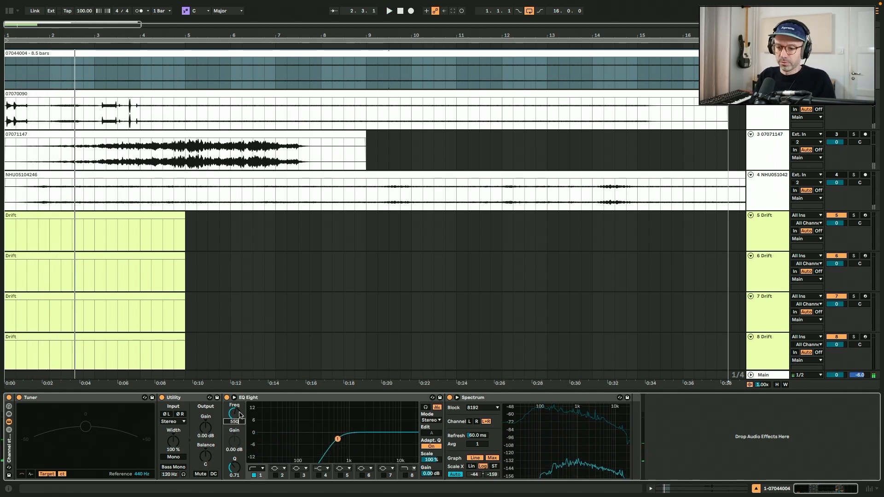
# Step: Add an Auto Pan audio effect to the 07044004 track between EQ Eight and Spectrum
pyautogui.press('super+alt+b')
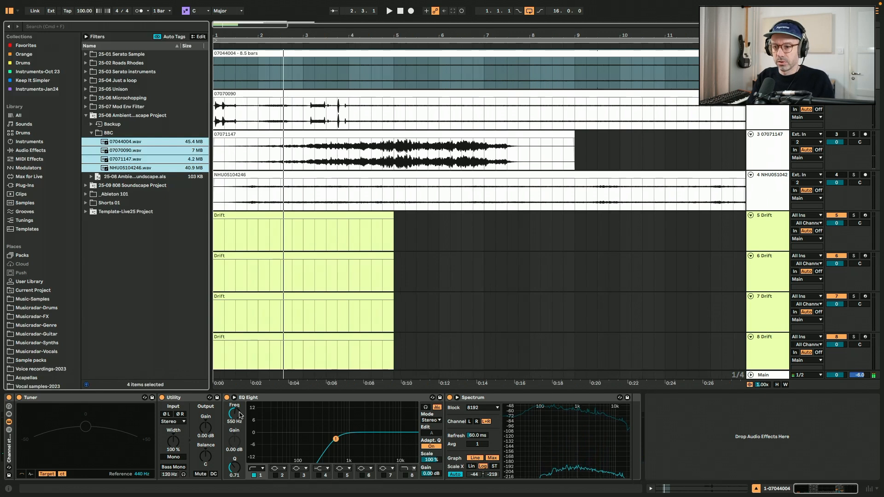
pyautogui.click(47, 150)
pyautogui.doubleClick(110, 90)
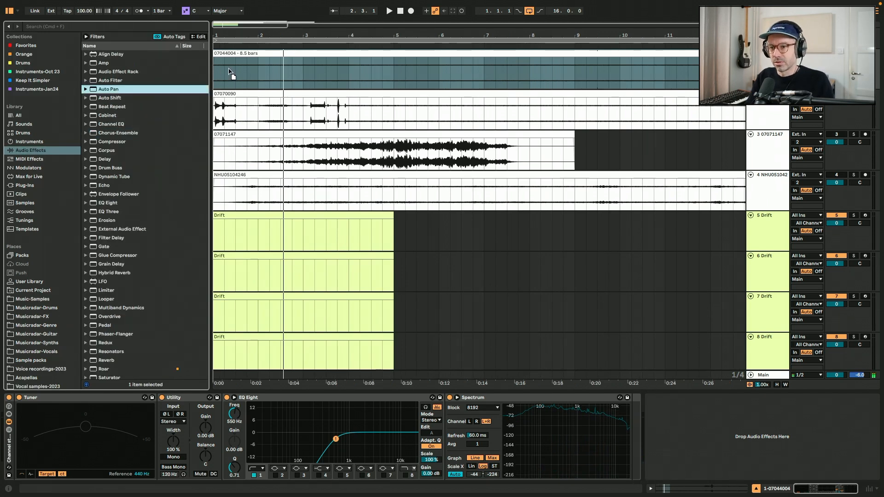
pyautogui.moveTo(659, 395); pyautogui.dragTo(453, 422)
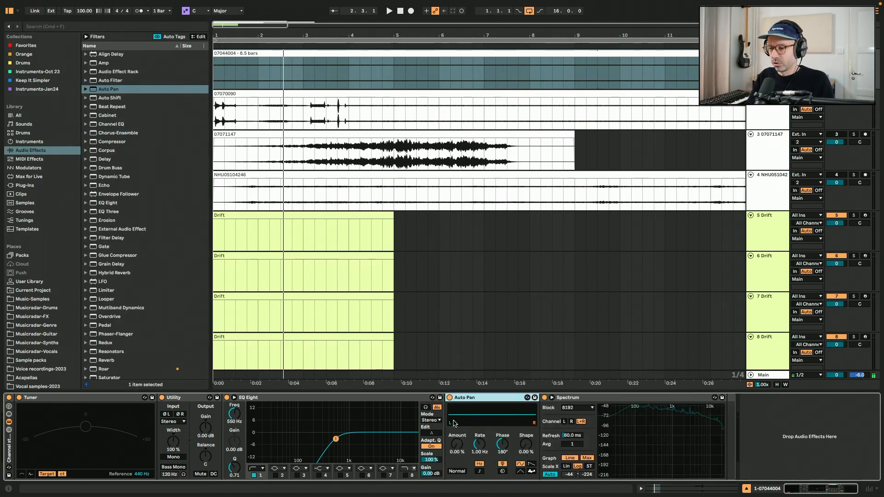
# Step: Set up Auto Pan as a tremolo named Tremolo, with phase 0°, synced rate 1/4 and amount 20%, and audition it
pyautogui.moveTo(501, 444); pyautogui.dragTo(500, 444)
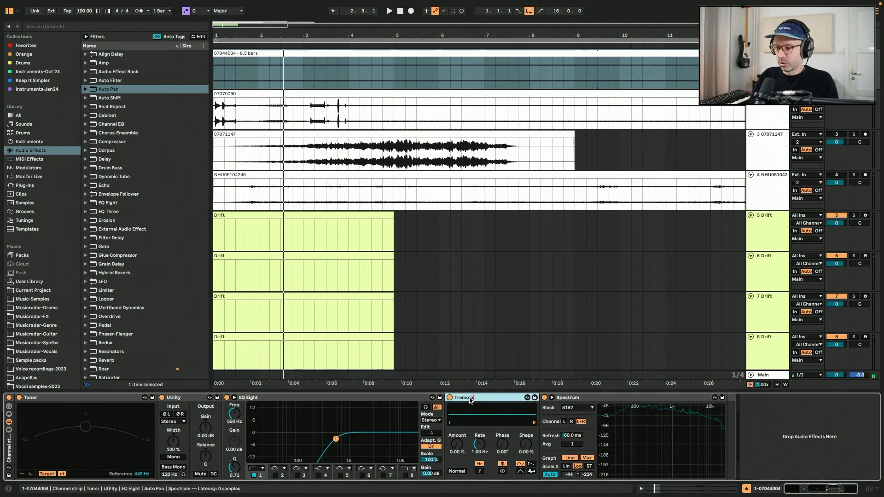
pyautogui.click(479, 465)
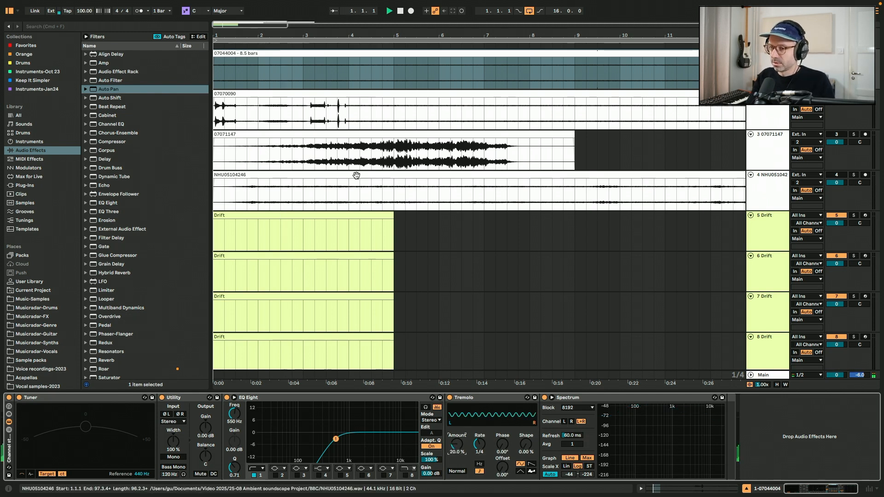
pyautogui.press('space')
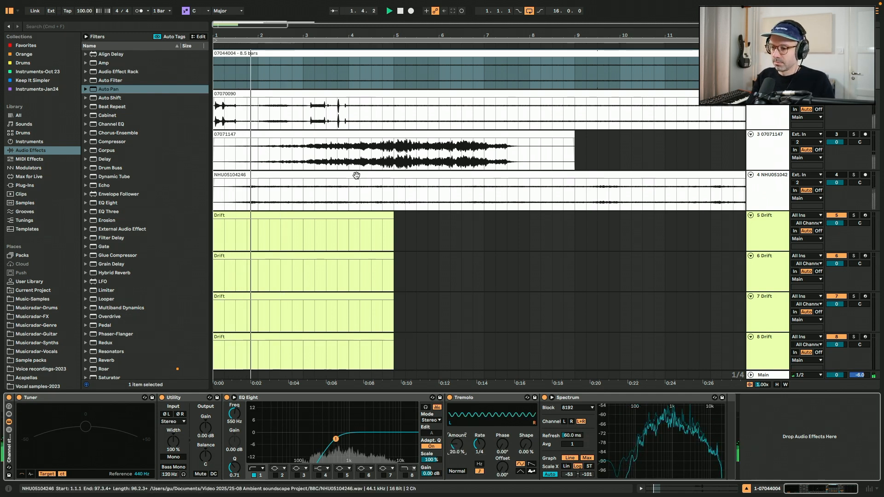
pyautogui.press('space')
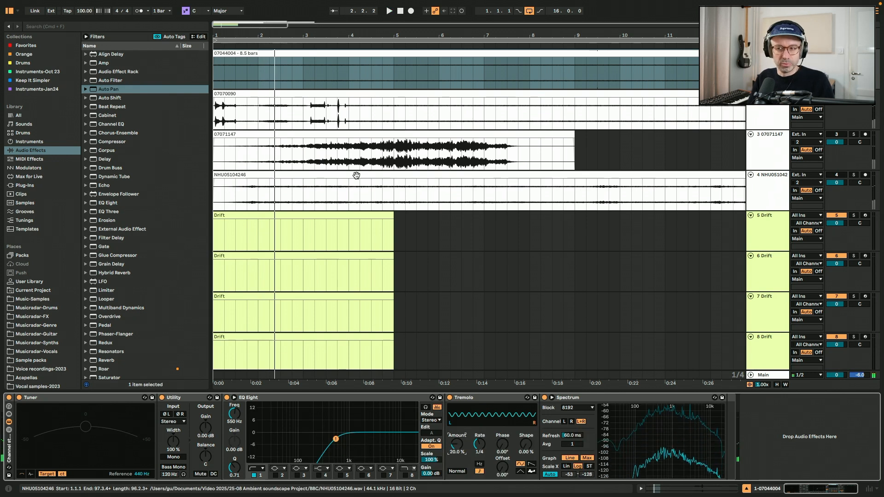
# Step: Try EQ Eight's low cut at 500 Hz, settle on a frequency of 1 kHz and listen to the result
pyautogui.press('space')
pyautogui.click(238, 418)
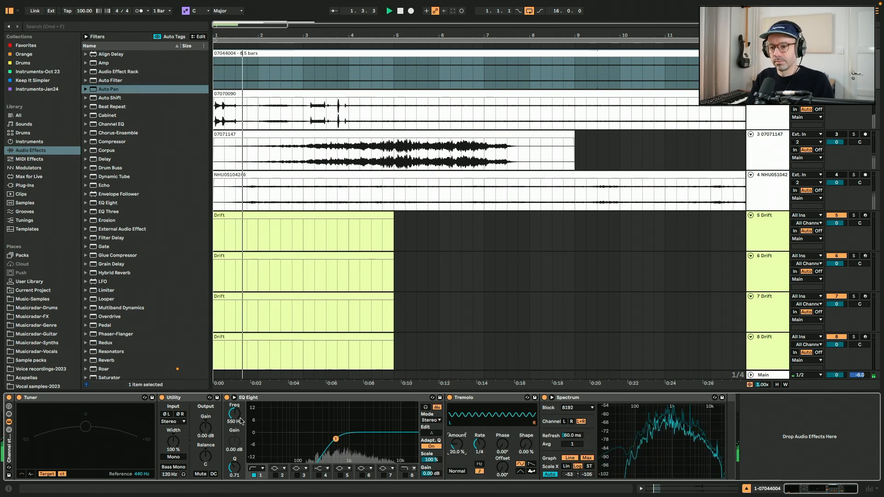
pyautogui.write('500')
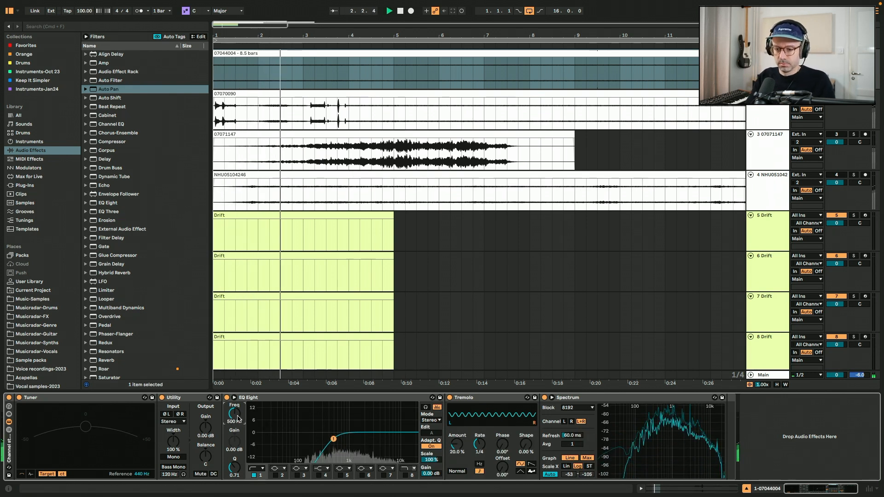
pyautogui.press('Return')
pyautogui.moveTo(239, 419); pyautogui.dragTo(237, 405)
pyautogui.press('space')
pyautogui.write('100')
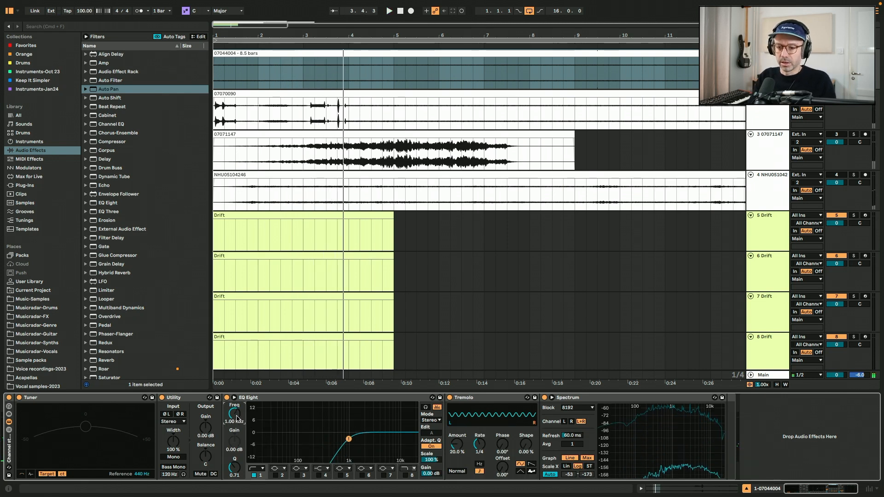
pyautogui.press('space')
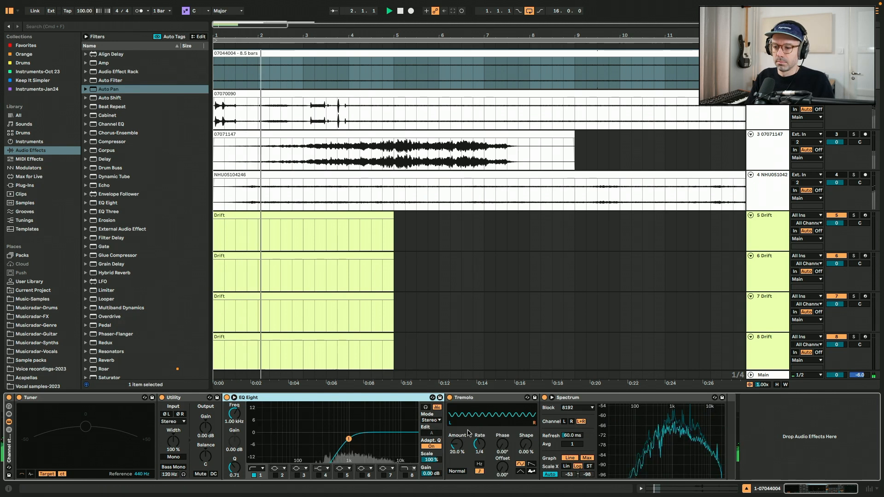
pyautogui.press('space')
# Step: Reload the tremolo device as a standard Auto Pan with 180° phase and set its rate to 0.20 Hz during playback
pyautogui.click(463, 399)
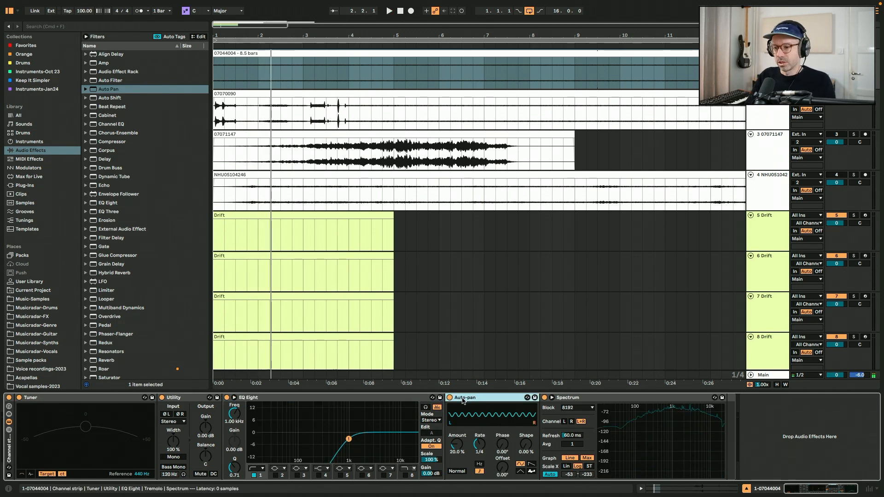
pyautogui.doubleClick(116, 91)
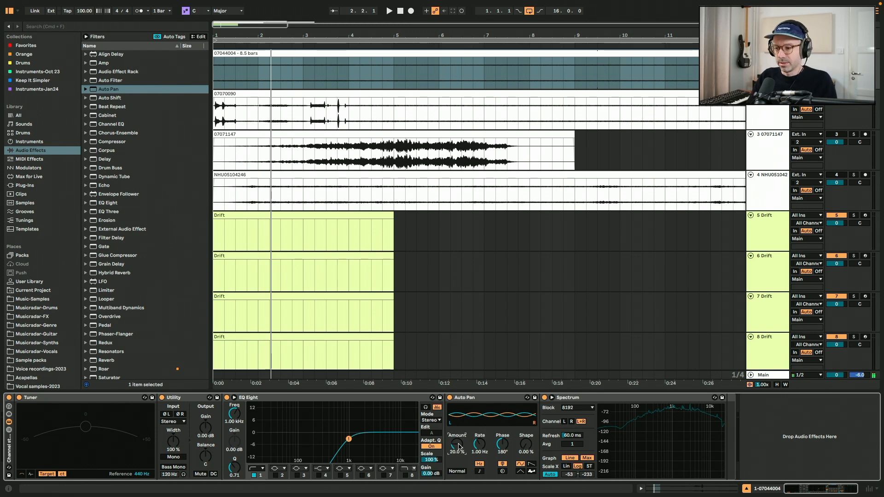
pyautogui.press('space')
pyautogui.click(479, 444)
pyautogui.write('4')
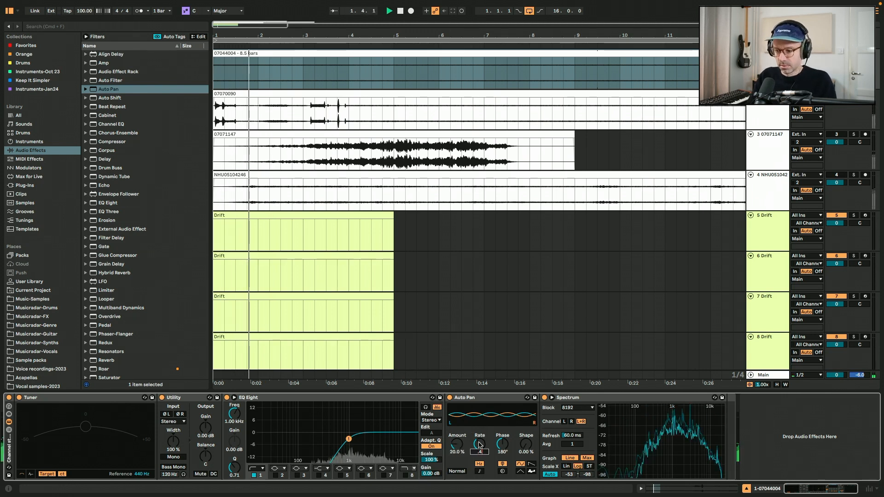
pyautogui.press('Return')
pyautogui.write('.30 Hz')
pyautogui.press('Return')
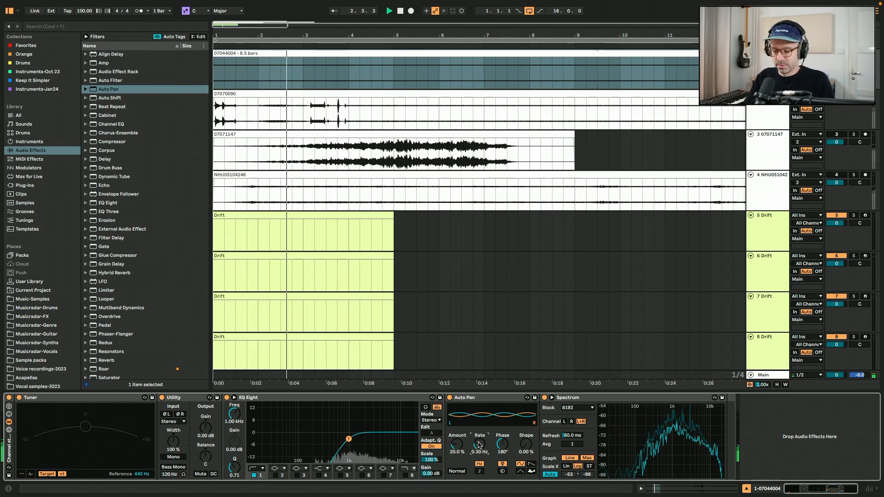
pyautogui.write('.2')
pyautogui.press('Return')
# Step: Set the Auto Pan amount to 25% and play the 07044004 track from the start
pyautogui.click(457, 445)
pyautogui.write('2')
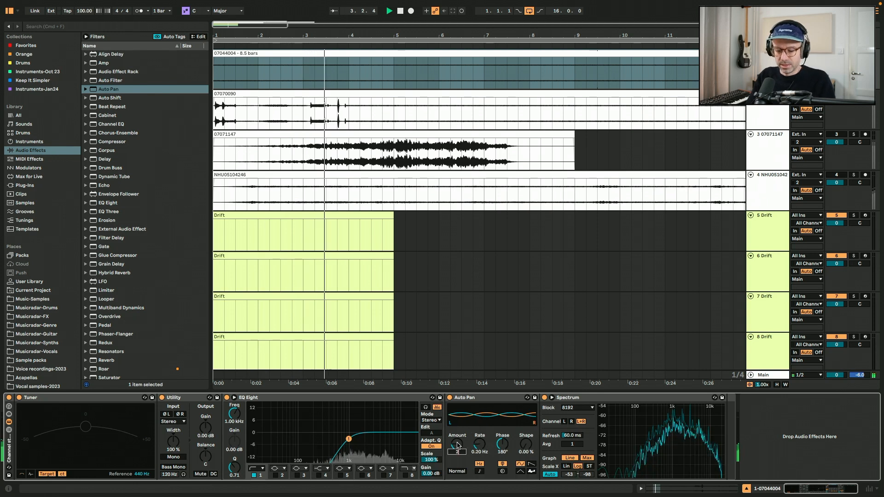
pyautogui.write('5')
pyautogui.press('Return')
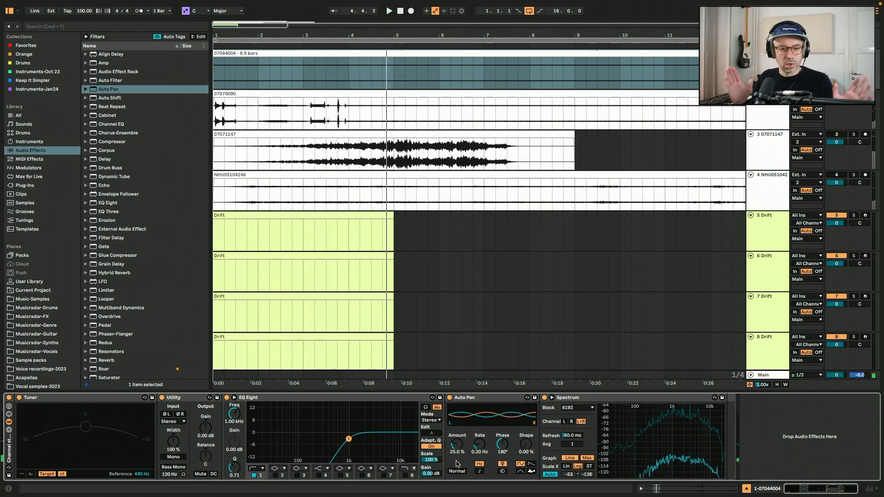
pyautogui.click(565, 148)
pyautogui.press('space')
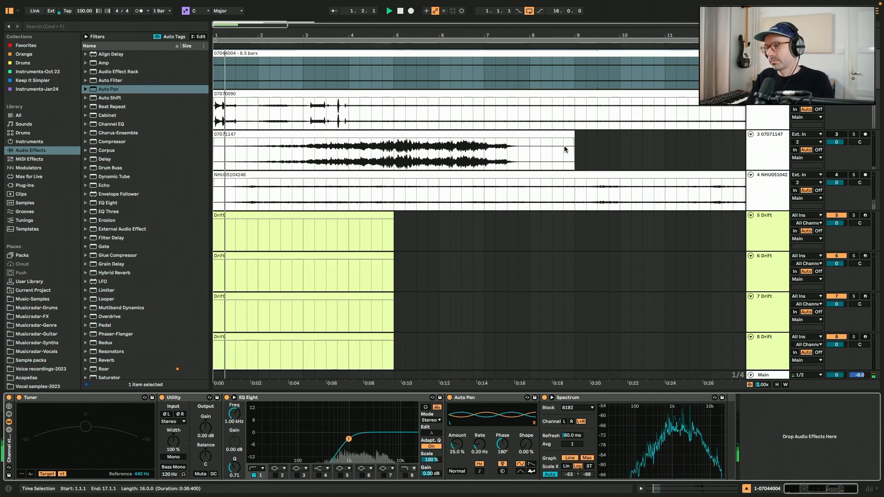
# Step: Try moving the loop start of the 07044004 clip, undo the move and play the clip again
pyautogui.click(567, 86)
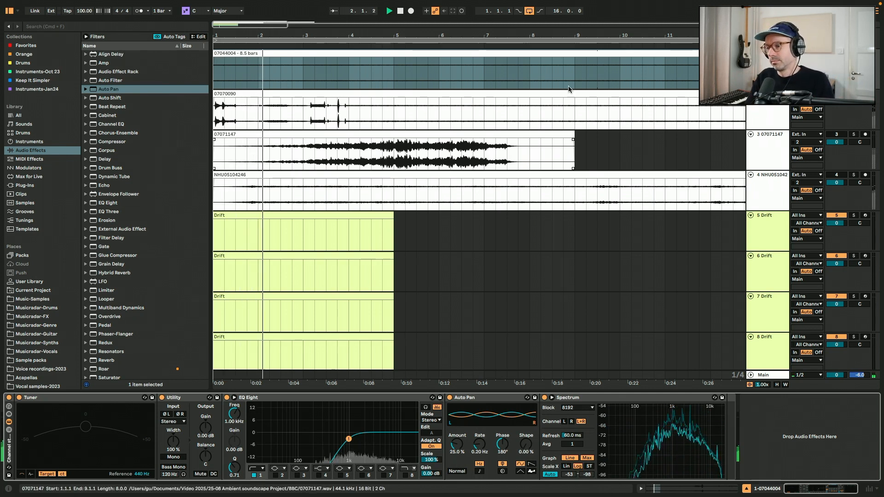
pyautogui.doubleClick(554, 53)
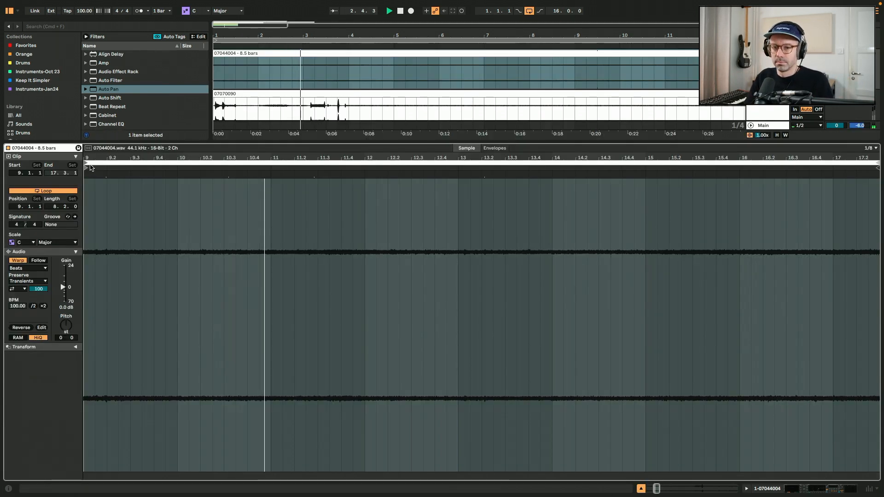
pyautogui.moveTo(86, 166); pyautogui.dragTo(144, 163)
pyautogui.press('super+z')
pyautogui.click(137, 161)
pyautogui.press('space')
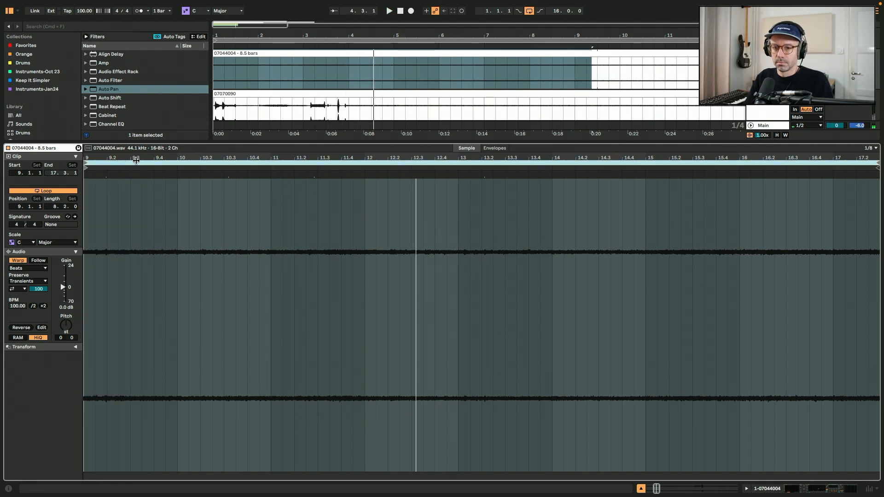
pyautogui.press('space')
pyautogui.hotkey('shift', 'Tab')
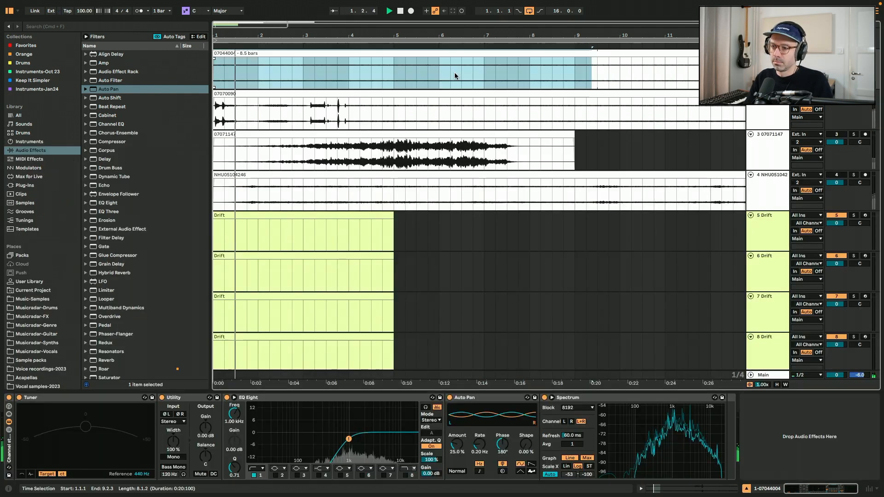
pyautogui.click(455, 56)
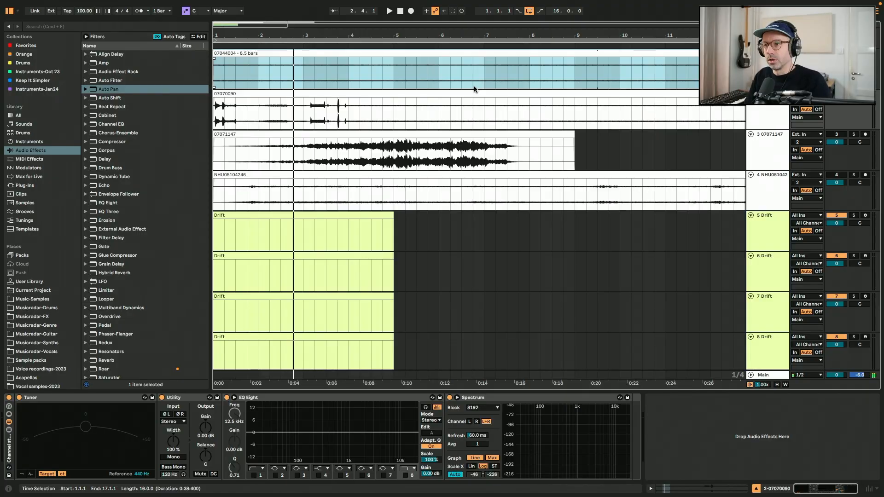
# Step: Set the 07070090 clip's loop start to 4.2.1 and pull its loop end in before the recording's silent tail
pyautogui.doubleClick(473, 95)
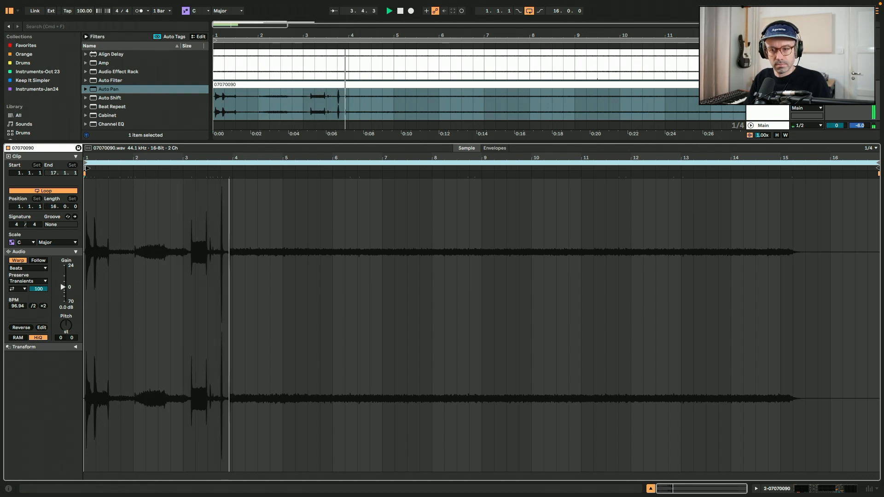
pyautogui.moveTo(87, 168)
pyautogui.mouseDown()
pyautogui.moveTo(236, 155)
pyautogui.moveTo(243, 164)
pyautogui.mouseUp()
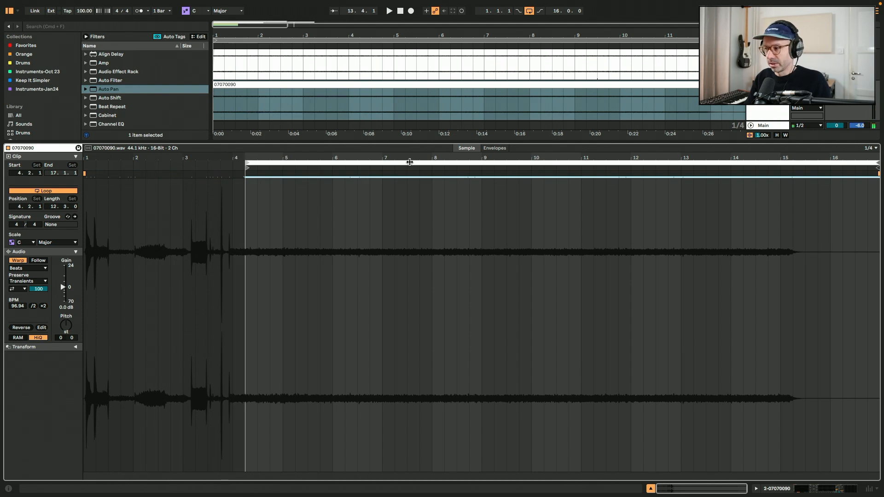
pyautogui.press('space')
pyautogui.moveTo(877, 163); pyautogui.dragTo(768, 163)
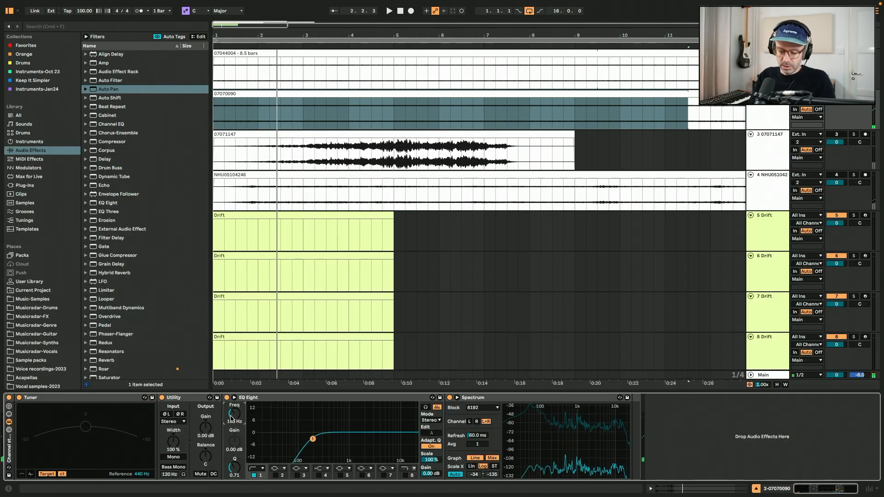
# Step: Set the 07070090 track's EQ Eight low cut to 200 Hz and add an Auto Pan after the EQ
pyautogui.moveTo(232, 418); pyautogui.dragTo(231, 417)
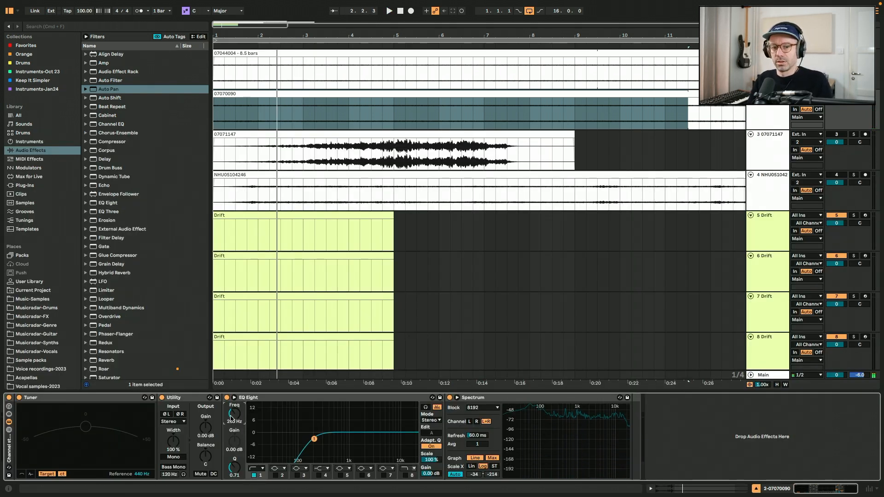
pyautogui.doubleClick(131, 91)
pyautogui.click(263, 55)
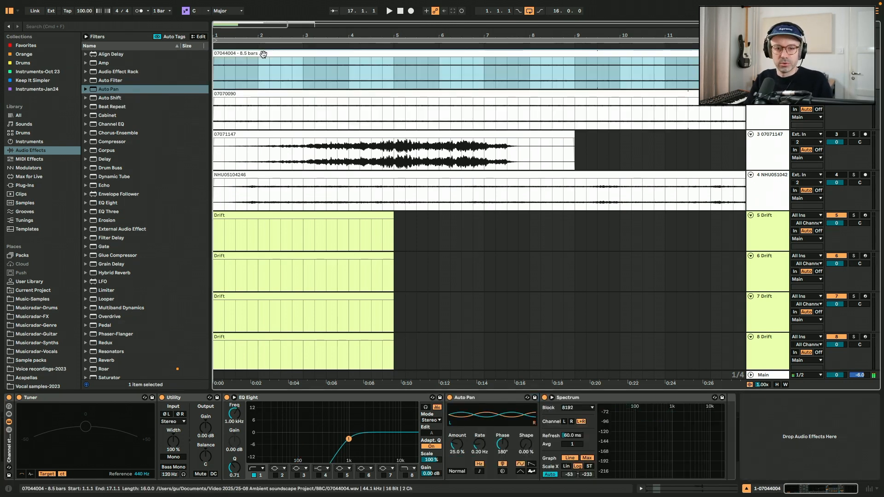
pyautogui.click(277, 94)
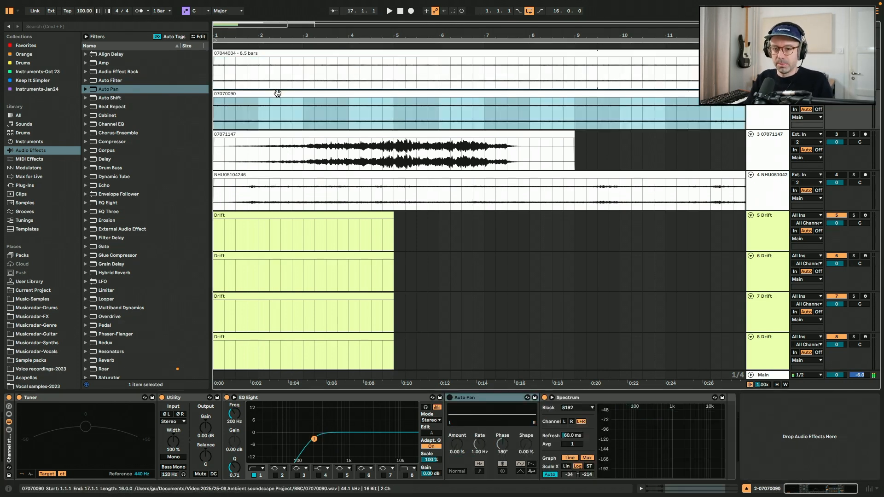
# Step: Enable the Auto Pan as a tremolo with 80% amount, 1/16 synced rate, 0° phase and sawtooth waveform, and play the result
pyautogui.click(450, 400)
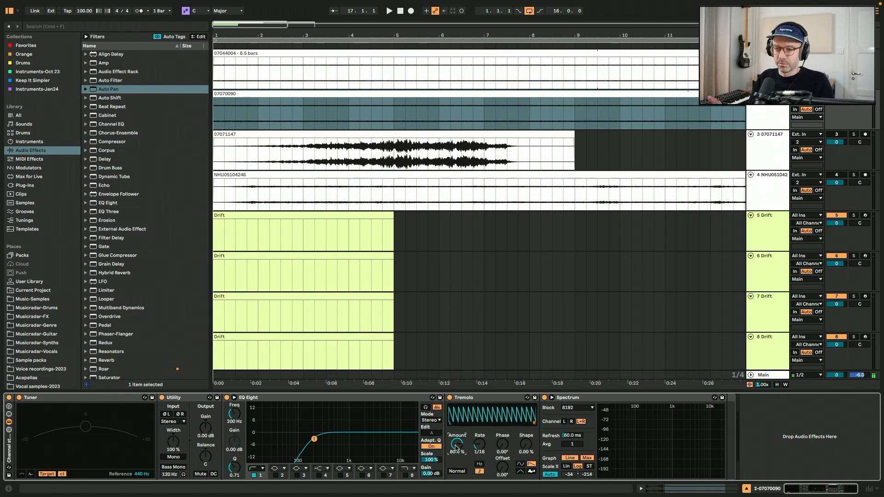
pyautogui.press('space')
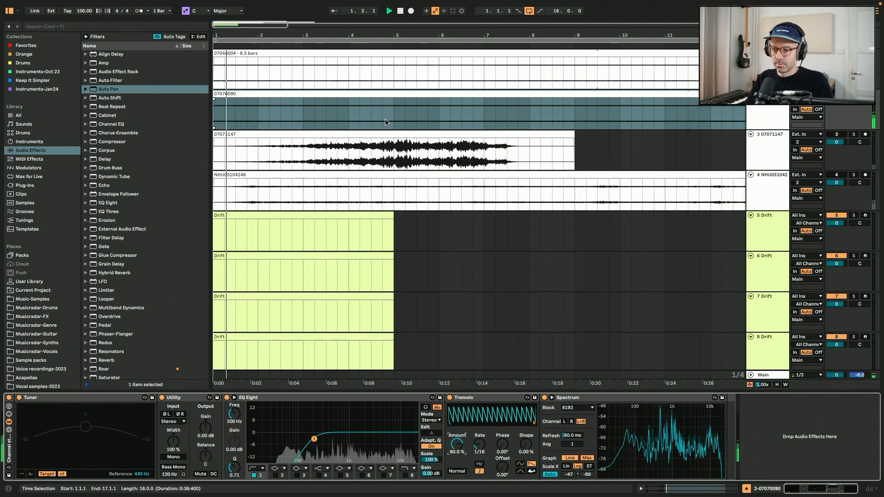
pyautogui.click(373, 95)
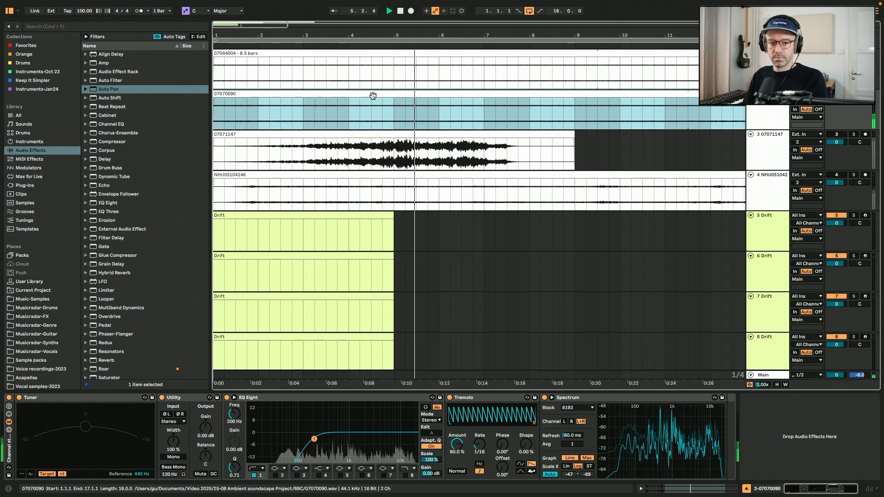
pyautogui.press('space')
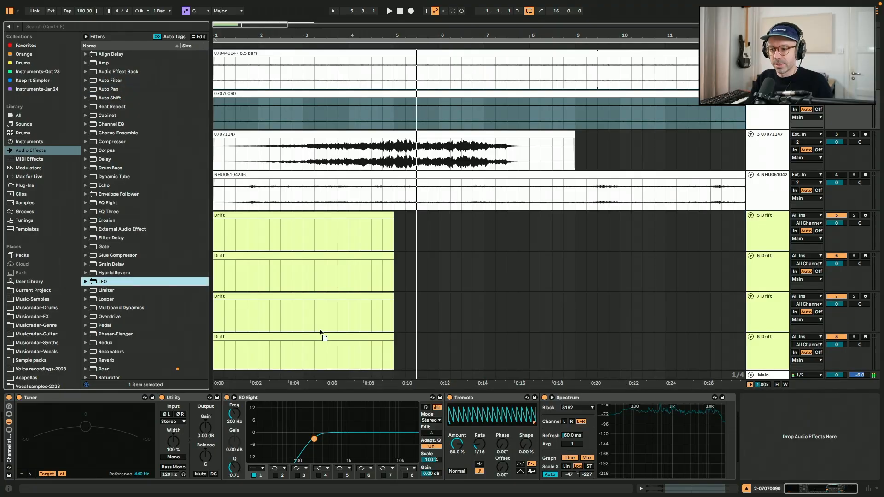
# Step: Add an LFO after the tremolo, map it to Sync Rate over 10–90% at 0.20 Hz, and audition the modulation
pyautogui.click(555, 403)
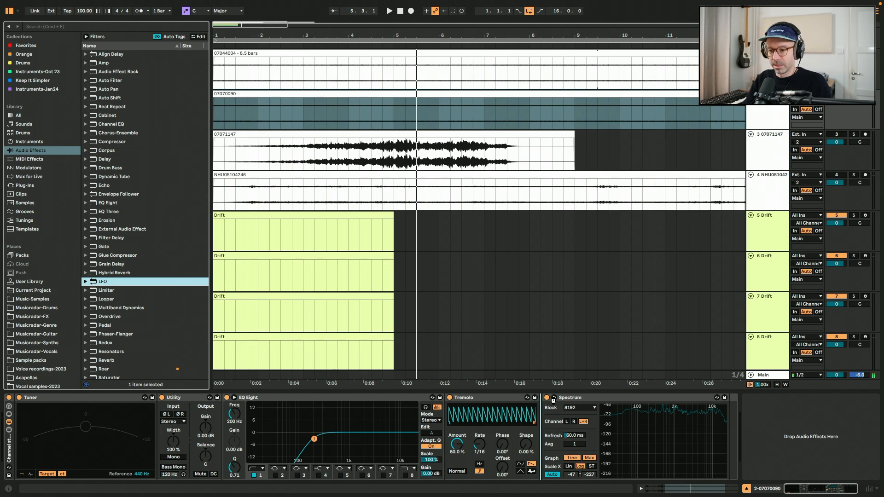
pyautogui.moveTo(553, 399); pyautogui.dragTo(554, 403)
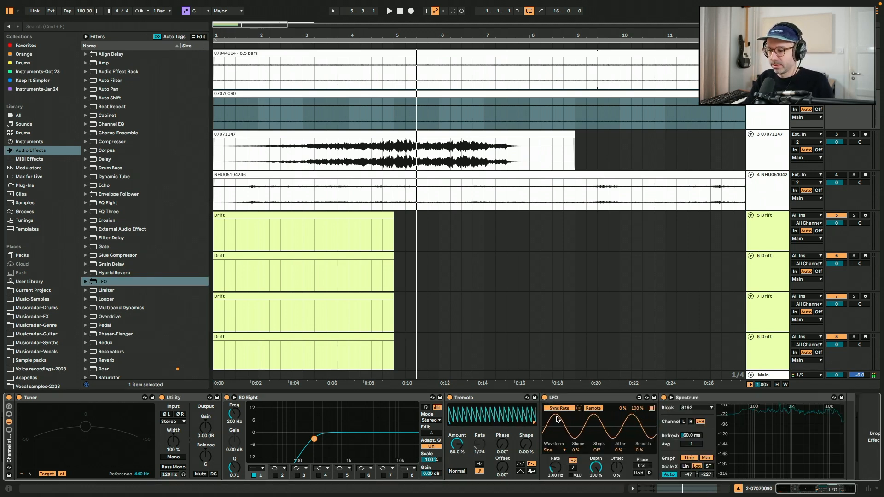
pyautogui.press('space')
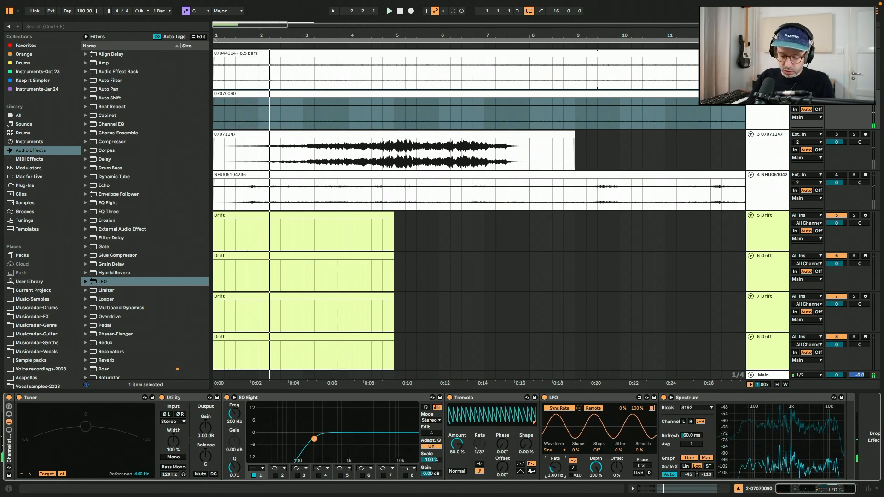
pyautogui.press('space')
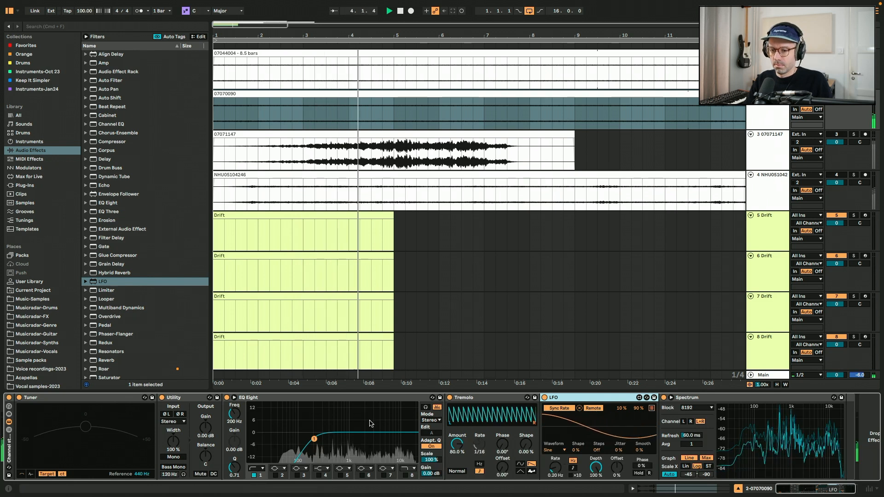
pyautogui.press('space')
# Step: Add a second LFO mapped to the tremolo's Amount, with a 50–80% range and a 0.40 Hz rate, and play it
pyautogui.moveTo(111, 281); pyautogui.dragTo(668, 408)
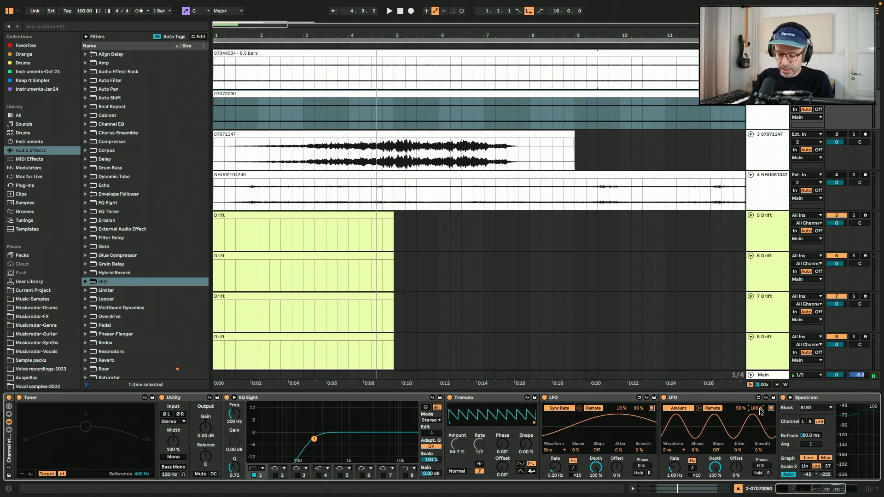
pyautogui.press('space')
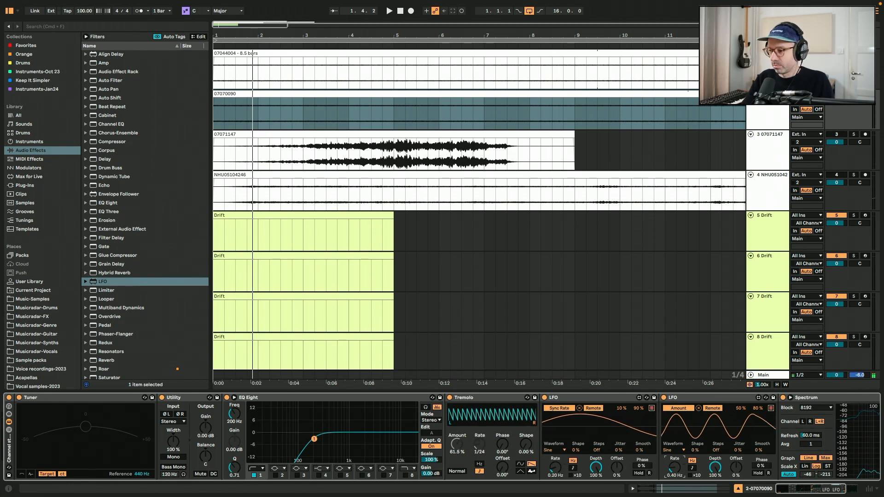
pyautogui.press('space')
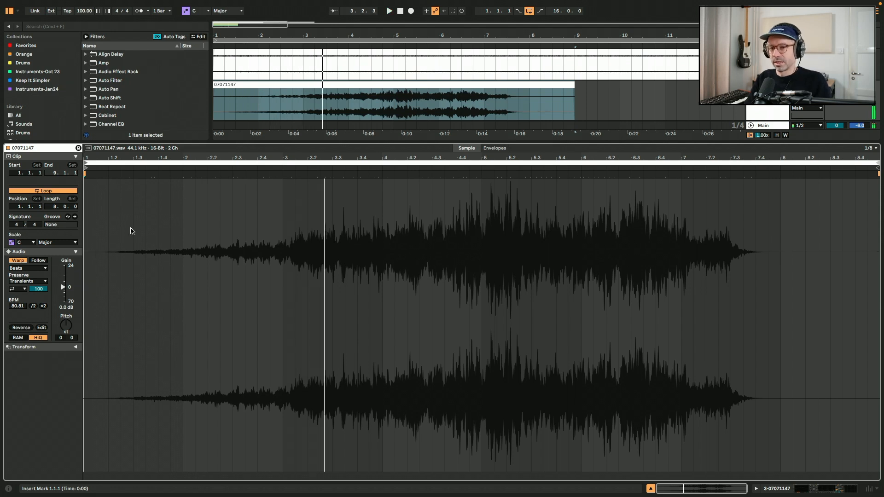
# Step: Shorten the 07071147 clip's loop to a brief section starting at 1.1.3 and transpose the clip up 12 semitones
pyautogui.moveTo(876, 163); pyautogui.dragTo(180, 249)
pyautogui.press('space')
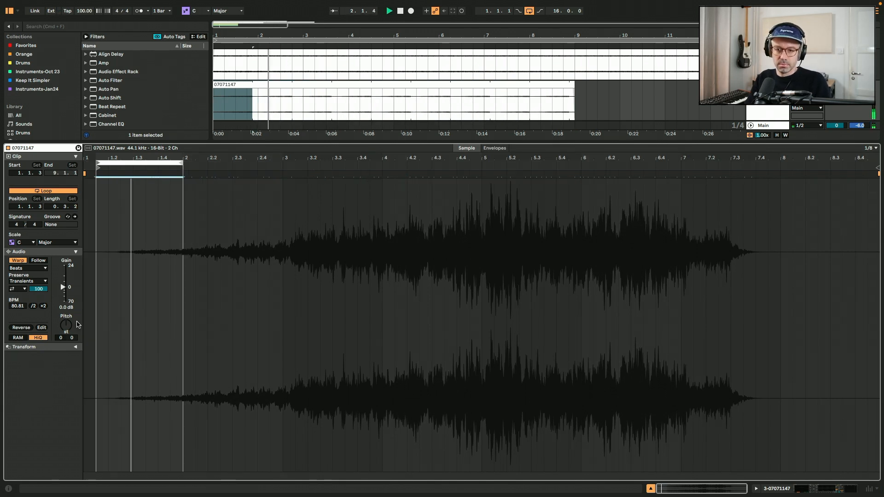
pyautogui.moveTo(67, 325); pyautogui.dragTo(67, 304)
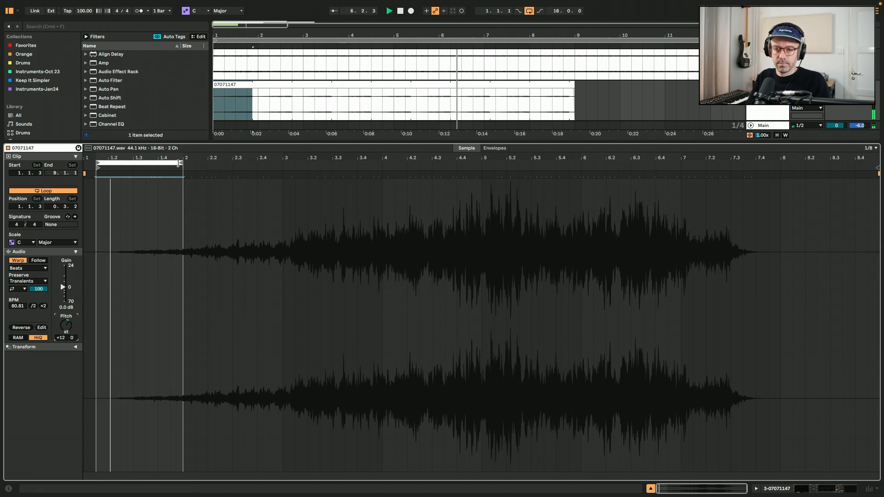
pyautogui.moveTo(183, 163); pyautogui.dragTo(170, 165)
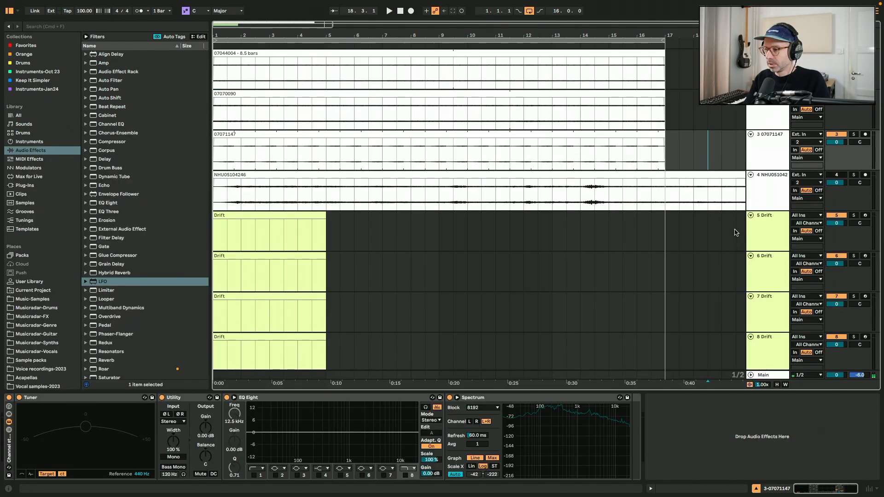
# Step: Enable a 100 Hz low cut in the 07071147 track's EQ Eight and add a Delay with a -7% right-channel offset
pyautogui.click(509, 136)
pyautogui.click(254, 475)
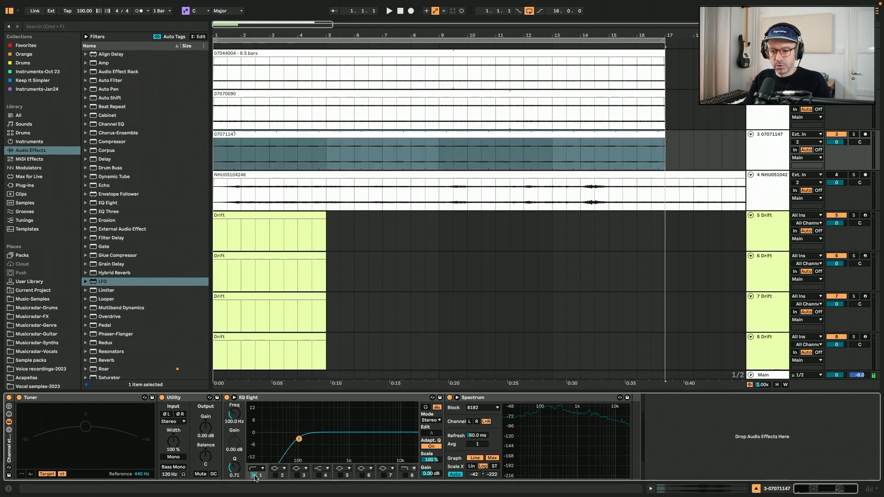
pyautogui.moveTo(107, 160); pyautogui.dragTo(454, 420)
pyautogui.click(497, 419)
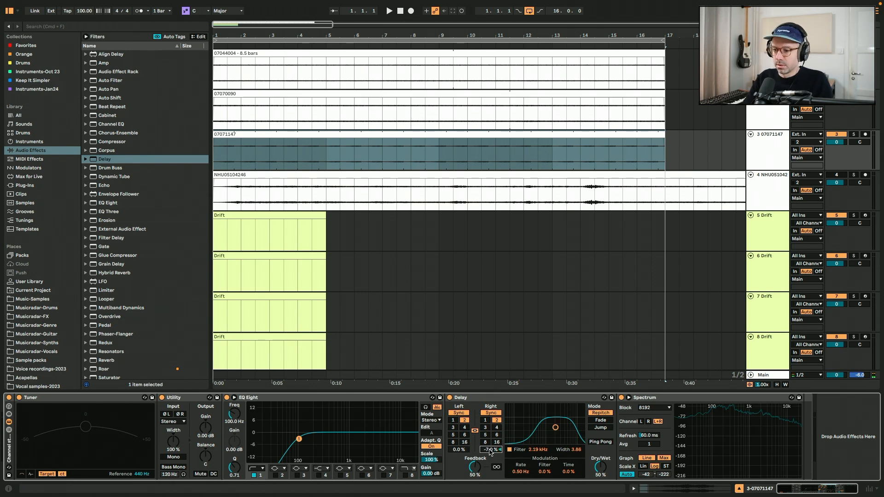
# Step: Set the Delay's filter to 2.73 kHz with width 4.00 and its feedback to 45% during playback
pyautogui.press('space')
pyautogui.click(436, 78)
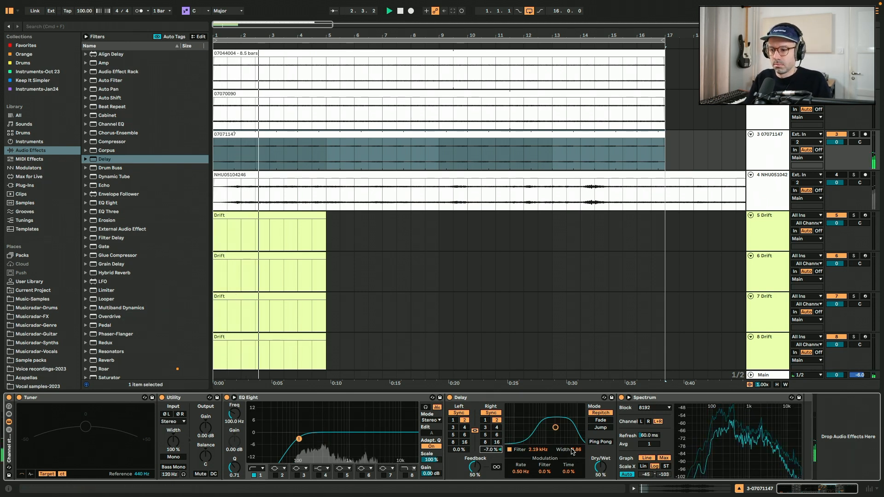
pyautogui.moveTo(538, 450); pyautogui.dragTo(554, 429)
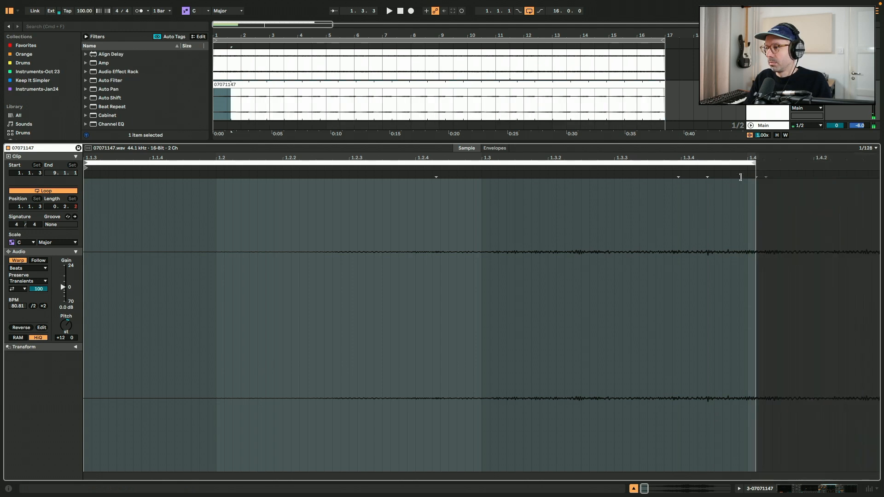
# Step: Set the 07071147 clip's loop to run from 1.1.1 to 1.4.1, with a length of 0.3.0, and audition it
pyautogui.moveTo(741, 177); pyautogui.dragTo(742, 176)
pyautogui.press('space')
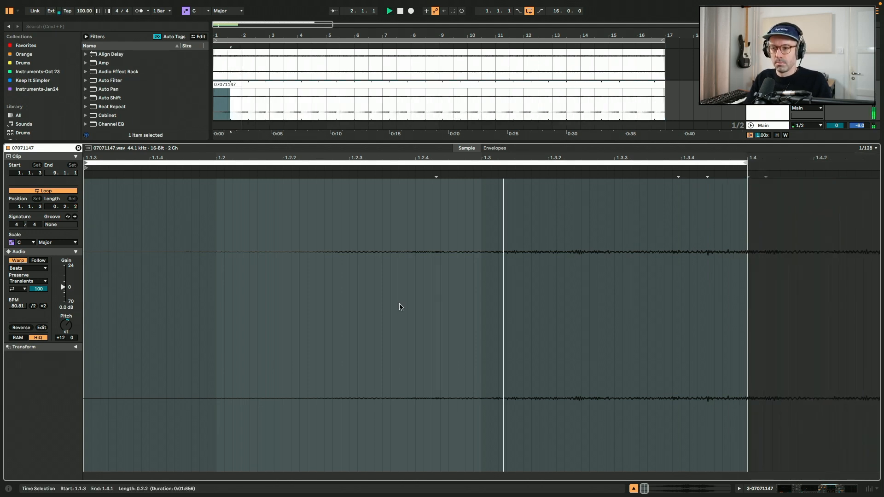
pyautogui.press('space')
pyautogui.moveTo(217, 165); pyautogui.dragTo(84, 166)
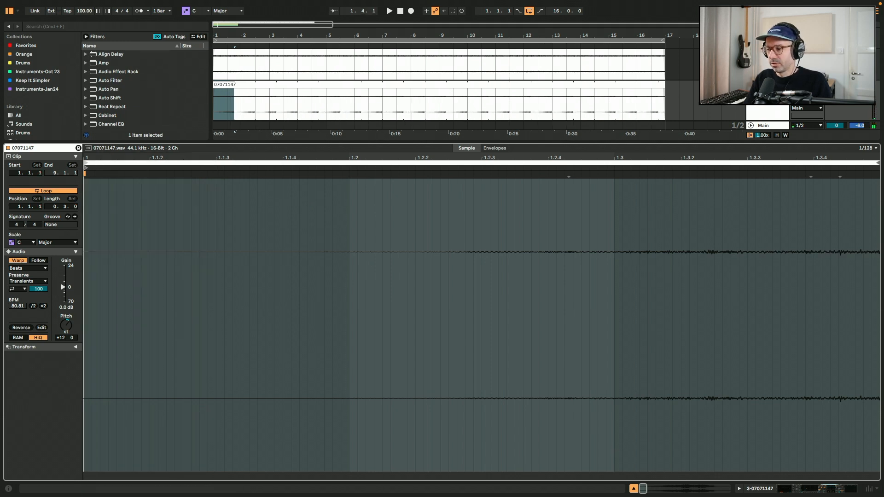
pyautogui.scroll(-5, 518, 371)
pyautogui.scroll(1, 517, 371)
pyautogui.hscroll(-2, 518, 371)
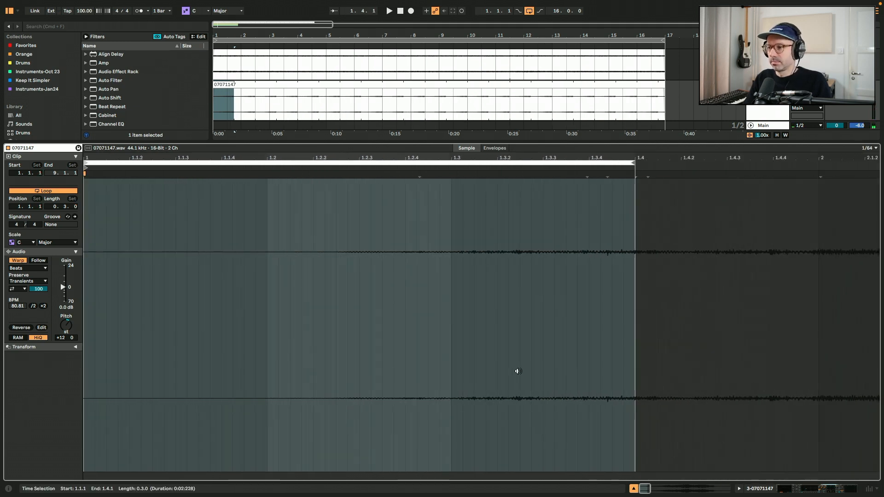
pyautogui.press('space')
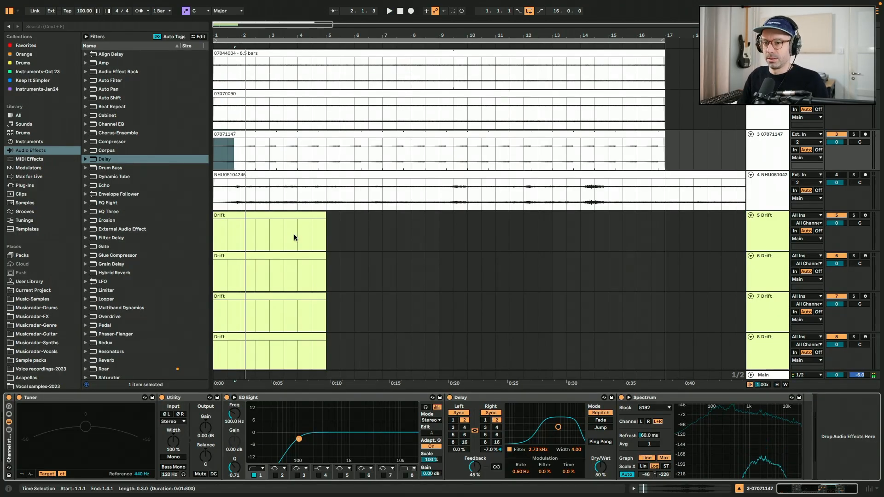
# Step: Hide the browser and set the 07071147 track's volume to -1.1 and its pan to 10R during playback
pyautogui.click(8, 10)
pyautogui.press('space')
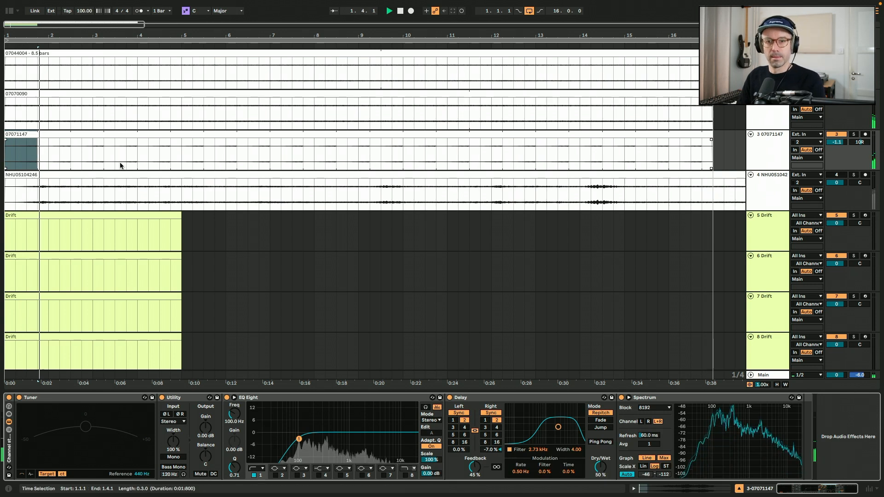
pyautogui.click(87, 133)
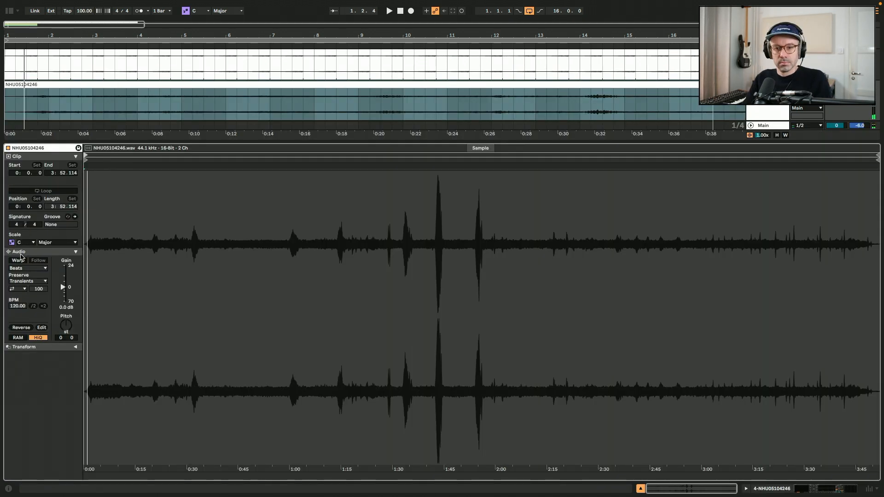
# Step: Warp the NHU05104246 clip at 100 BPM, audition its beginning and end, and set its loop length to 2.0.0
pyautogui.click(86, 163)
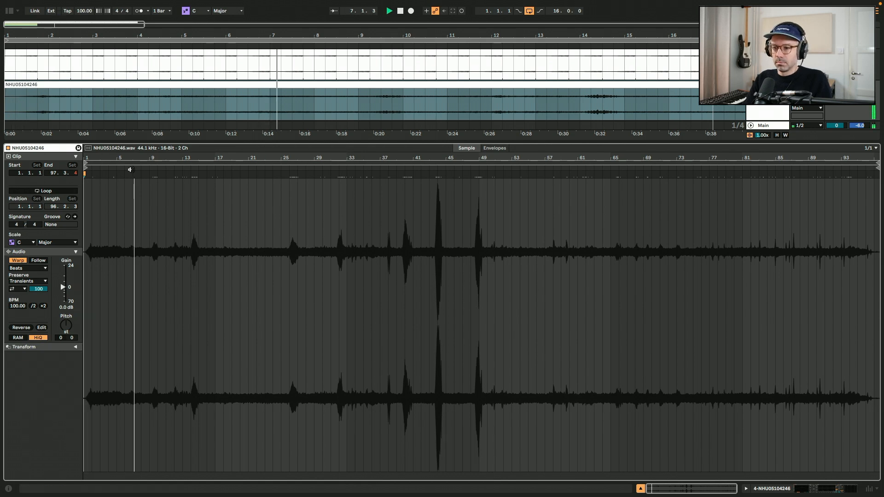
pyautogui.click(851, 165)
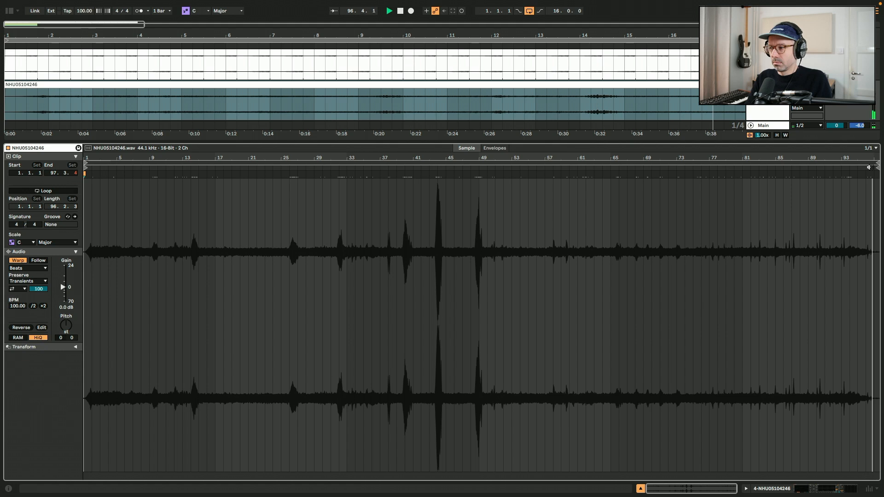
pyautogui.moveTo(877, 163); pyautogui.dragTo(101, 205)
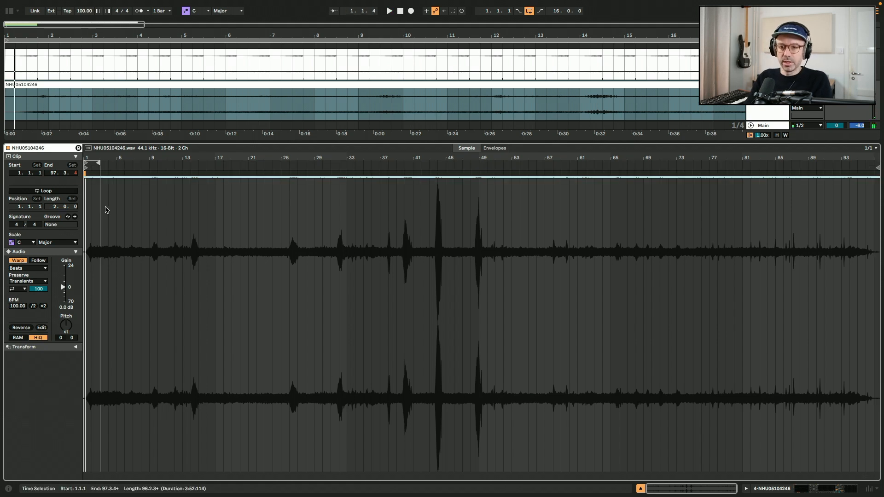
# Step: Turn on looping for the NHU05104246 clip
pyautogui.press('+')
pyautogui.press('+')
pyautogui.press('+')
pyautogui.press('+')
pyautogui.press('+')
pyautogui.press('+')
pyautogui.press('+')
pyautogui.click(62, 186)
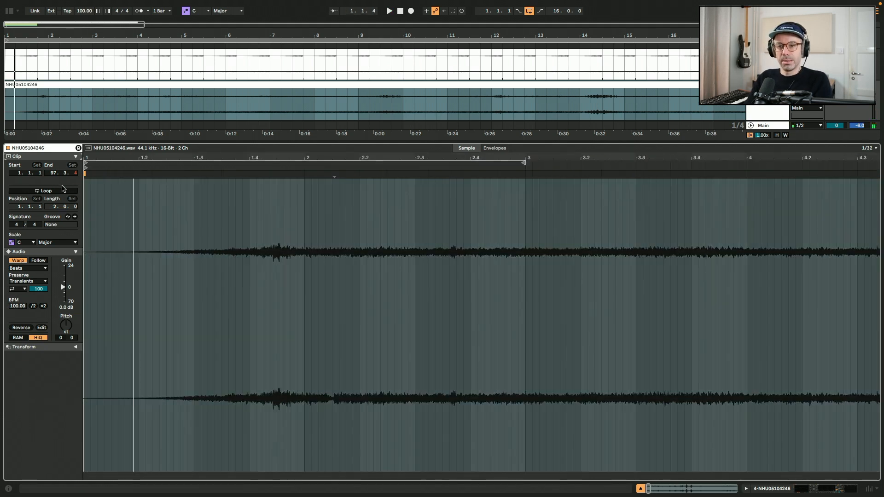
pyautogui.click(63, 190)
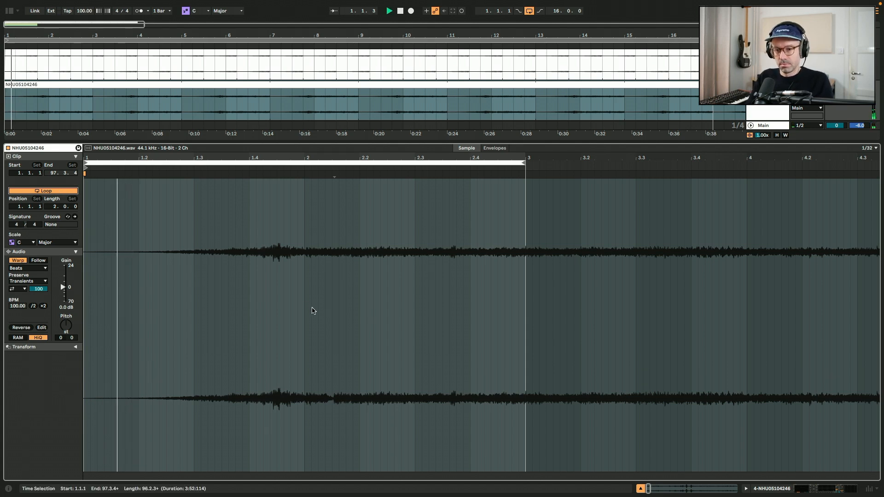
# Step: Shorten the NHU05104246 clip's loop to its first beat, double the clip tempo to 200 BPM and play it
pyautogui.moveTo(524, 162); pyautogui.dragTo(137, 199)
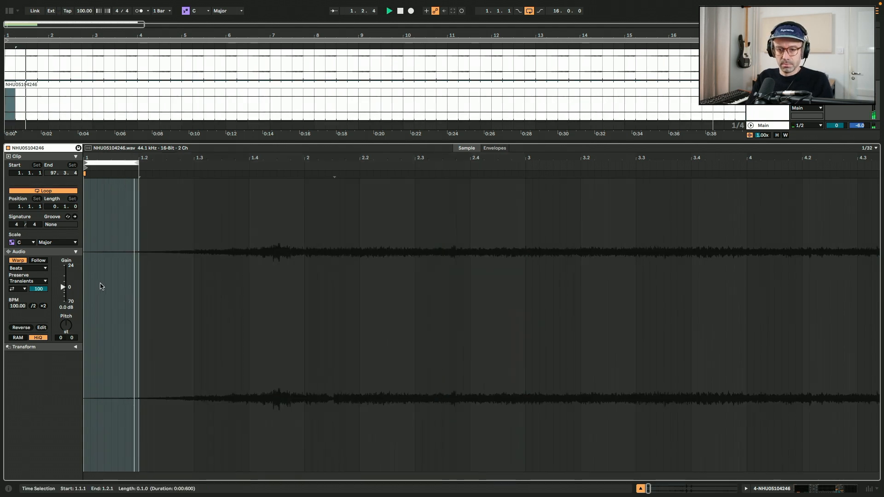
pyautogui.click(43, 306)
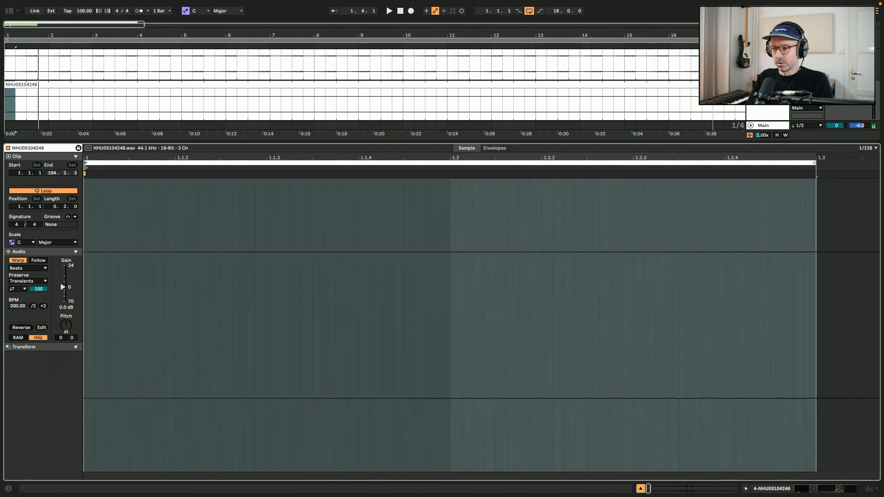
pyautogui.scroll(-2, 410, 290)
pyautogui.press('space')
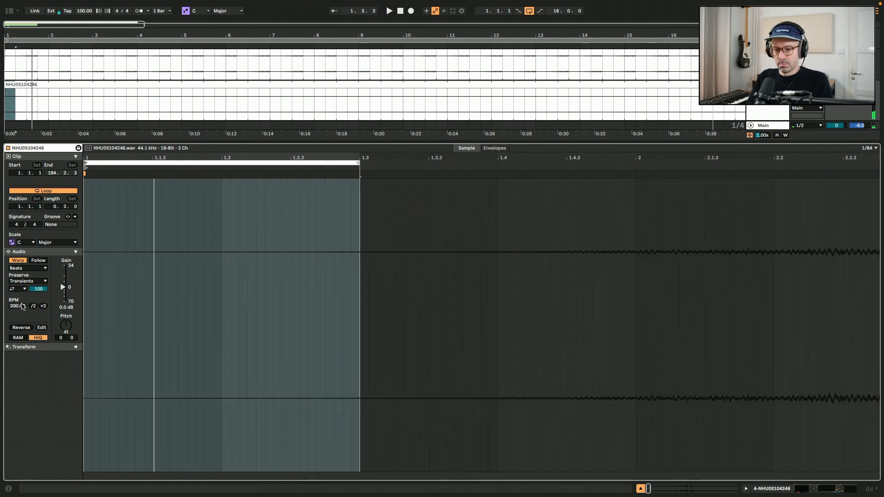
# Step: Double the NHU05104246 clip's tempo to 400 BPM, shorten its loop to 0.1.2 during playback and transpose it down 12 semitones
pyautogui.click(43, 306)
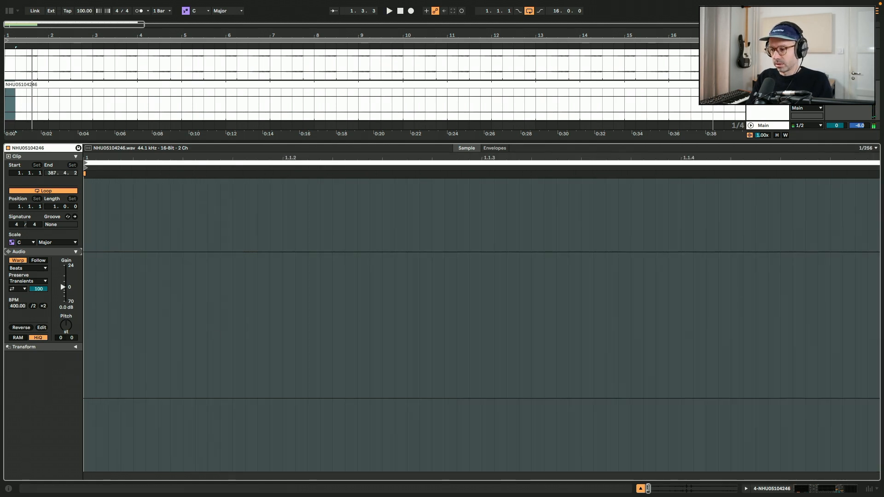
pyautogui.moveTo(649, 490); pyautogui.dragTo(649, 442)
pyautogui.press('space')
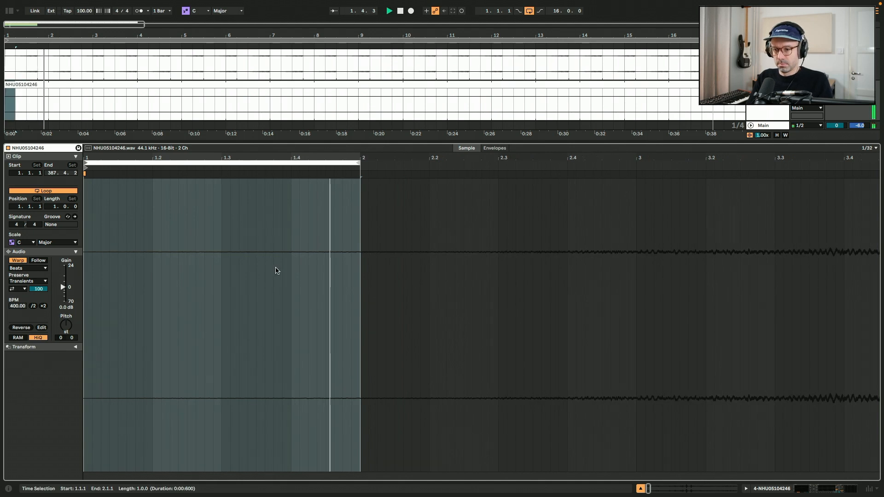
pyautogui.moveTo(359, 164); pyautogui.dragTo(186, 189)
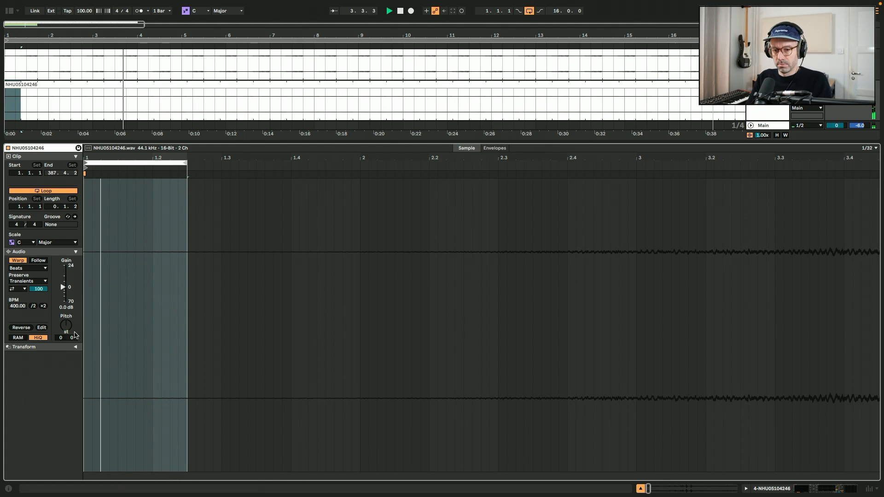
pyautogui.moveTo(66, 325); pyautogui.dragTo(66, 345)
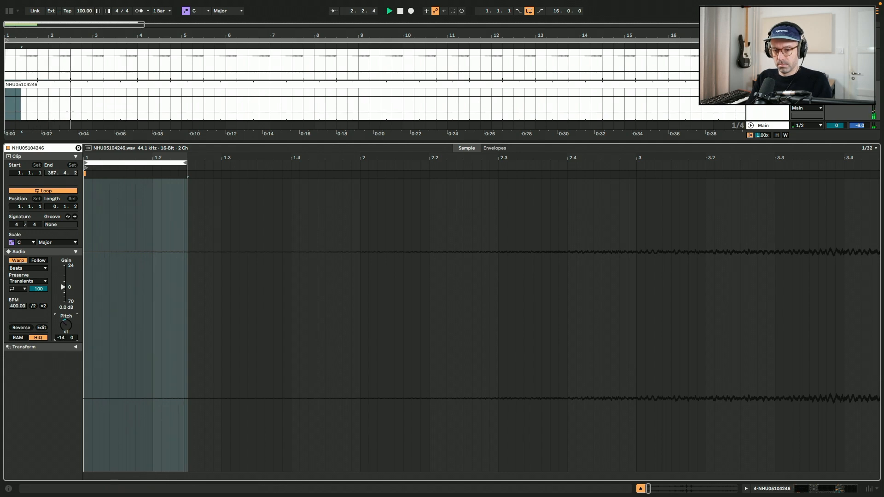
# Step: Enable a 100 Hz low cut in the NHU05104246 track's EQ Eight, set the Utility gain to 5 dB and add a Reverb
pyautogui.hotkey('shift', 'Tab')
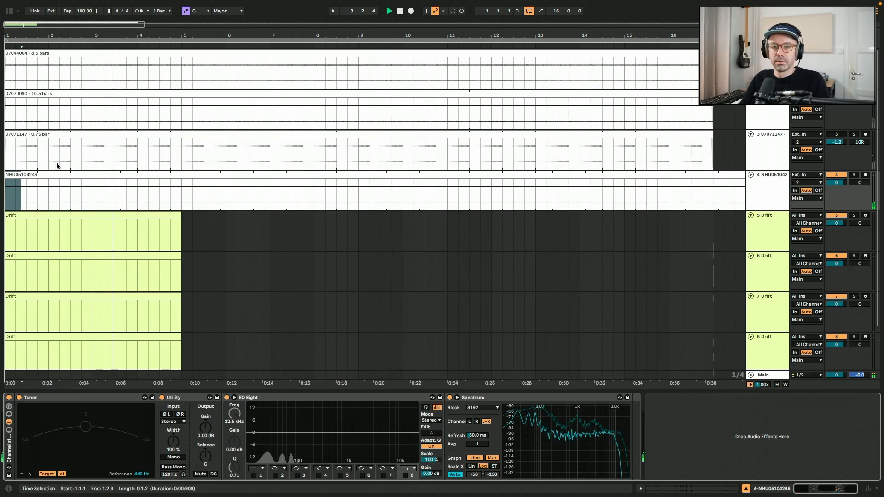
pyautogui.click(254, 475)
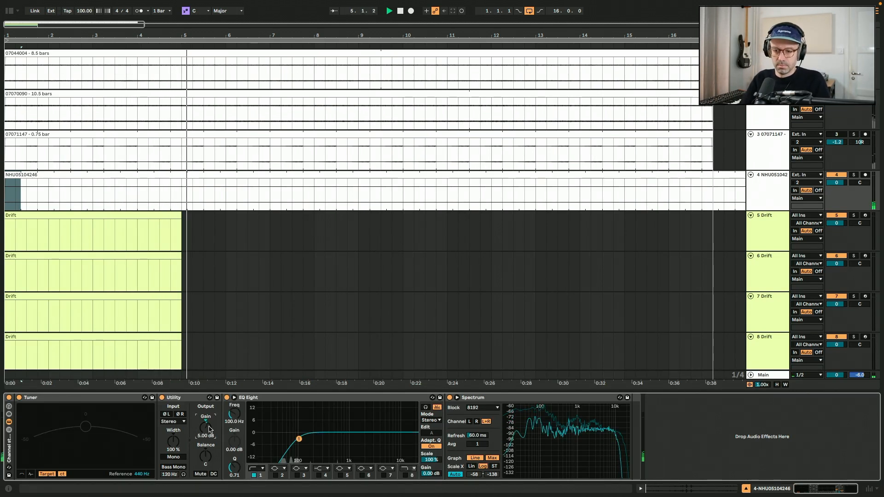
pyautogui.press('super+alt+l')
pyautogui.press('super+alt+b')
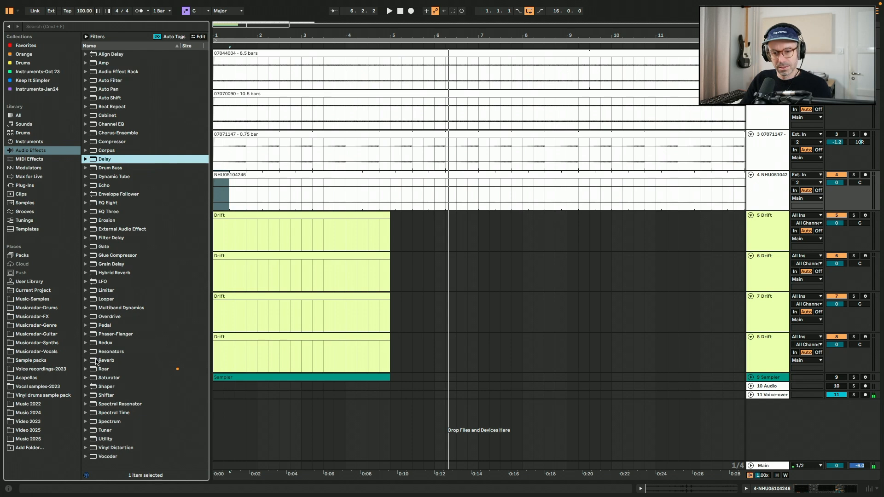
pyautogui.moveTo(96, 361); pyautogui.dragTo(113, 362)
# Step: Reverse the NHU05104246 clip and set its clip gain to 5 dB during playback
pyautogui.moveTo(377, 173); pyautogui.dragTo(368, 183)
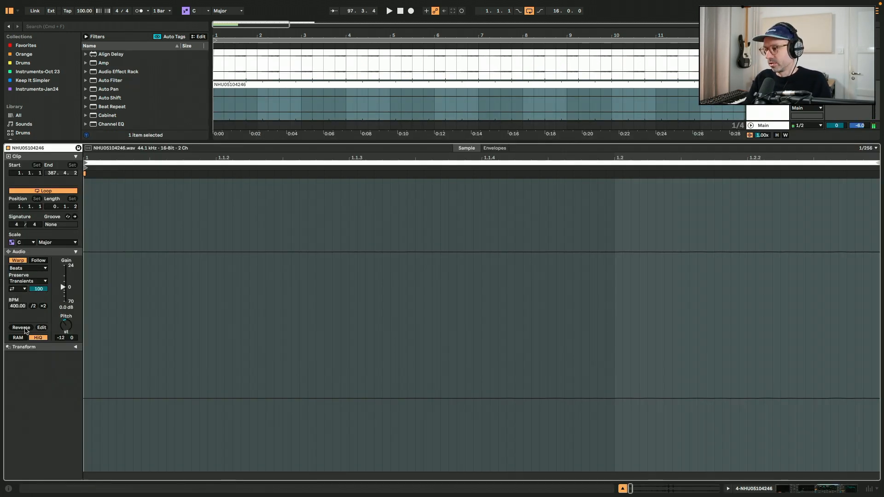
pyautogui.click(25, 331)
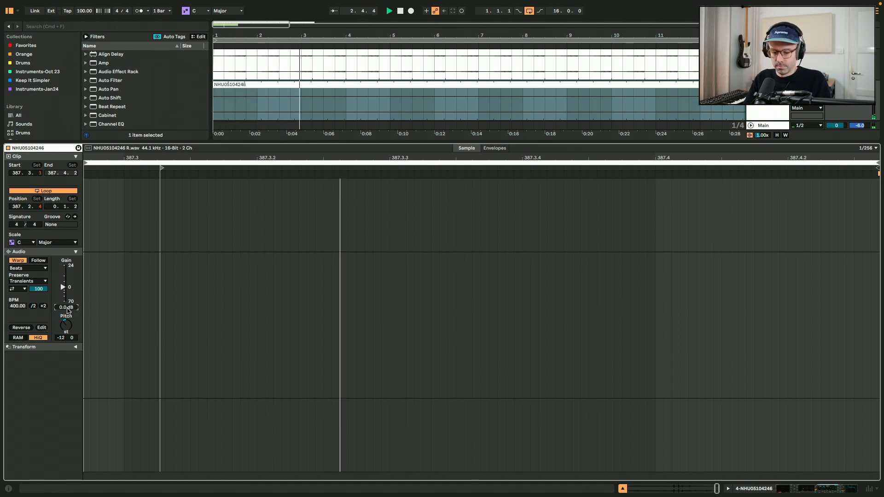
pyautogui.write('5')
pyautogui.press('Return')
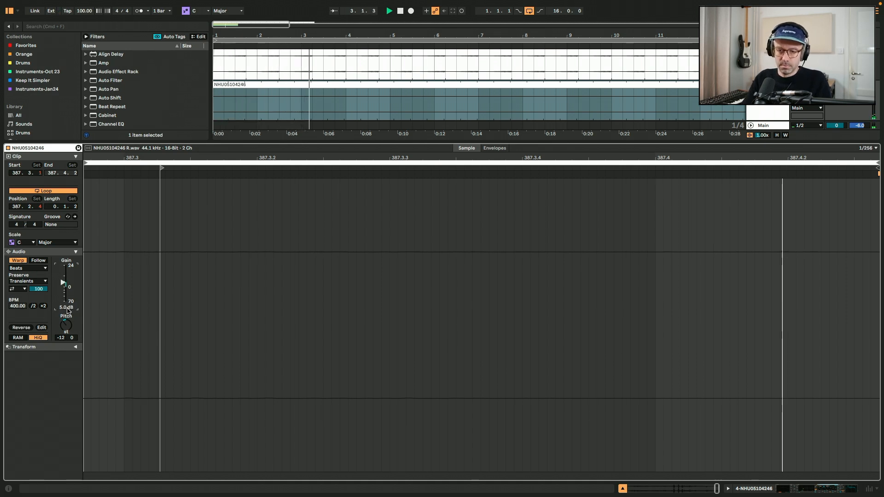
# Step: Stop playback and crop the sample of the reversed NHU05104246 clip
pyautogui.press('space')
pyautogui.rightClick(160, 298)
pyautogui.click(197, 320)
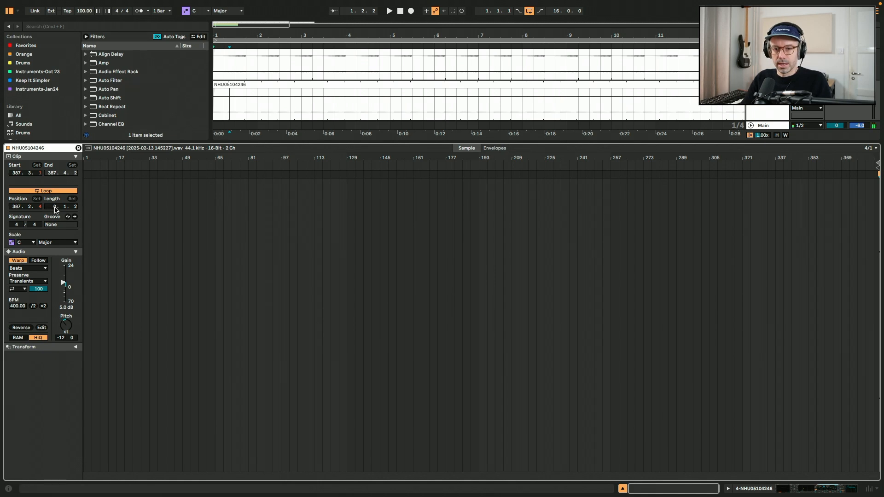
# Step: Set the cropped clip's loop length to 1.0.0, play it and shorten the loop to 0.3.0
pyautogui.write('1')
pyautogui.press('Return')
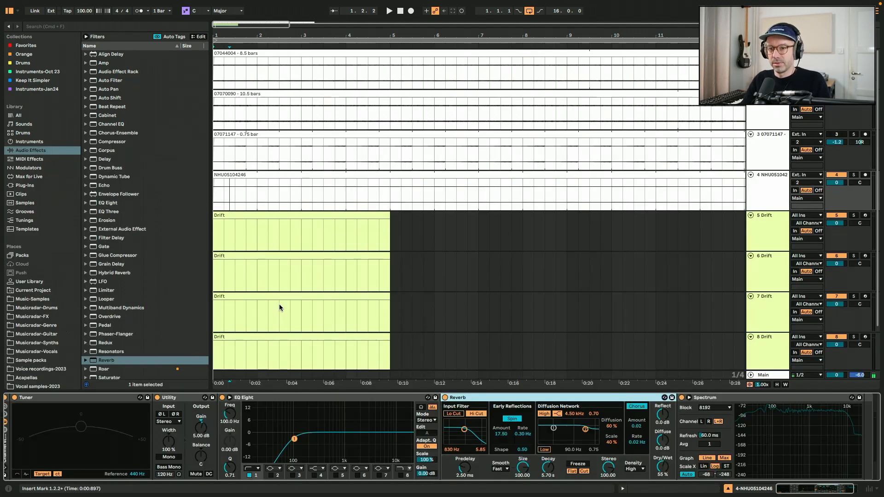
pyautogui.press('space')
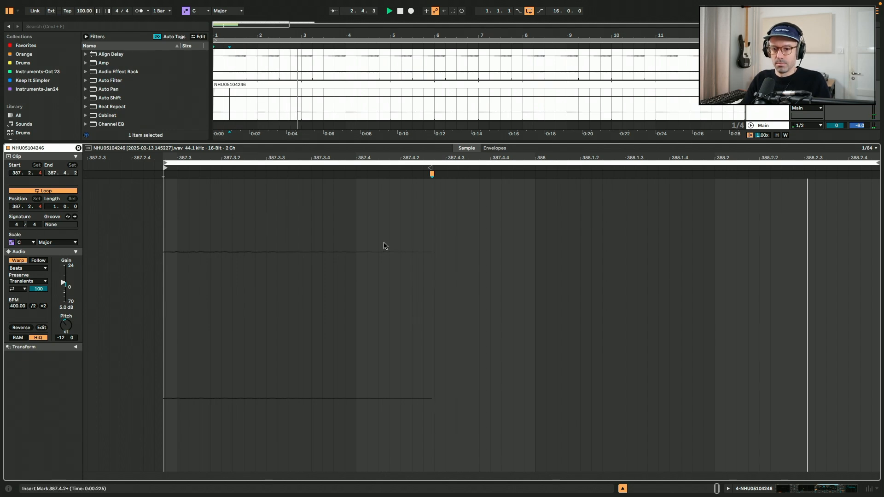
pyautogui.moveTo(877, 163); pyautogui.dragTo(715, 185)
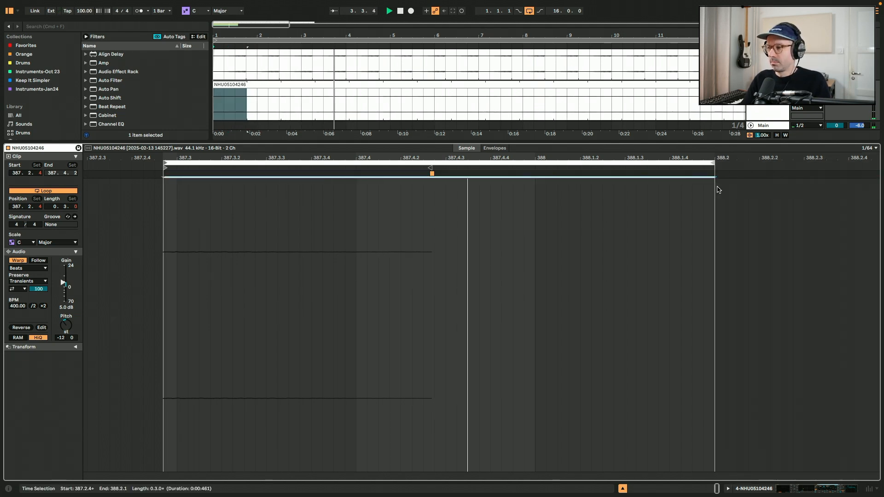
# Step: Hide the browser and set the Utility gain on the NHU05104246 track to 8 dB
pyautogui.hotkey('shift', 'Tab')
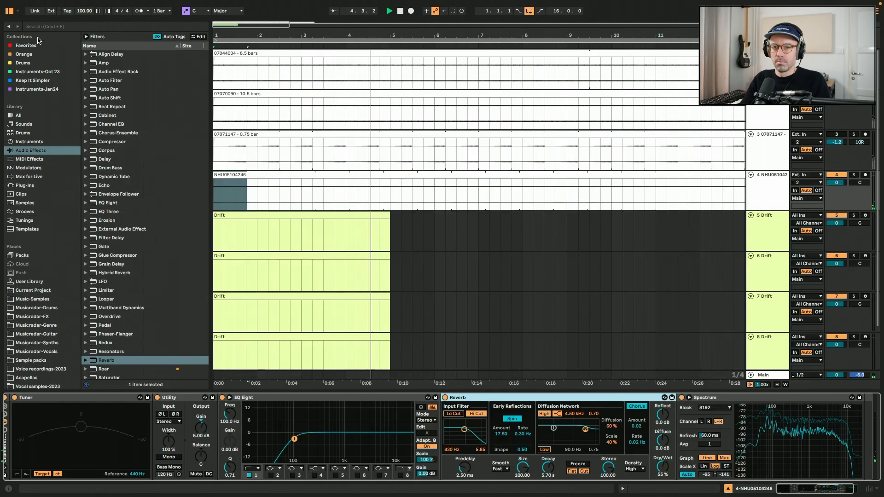
pyautogui.click(11, 12)
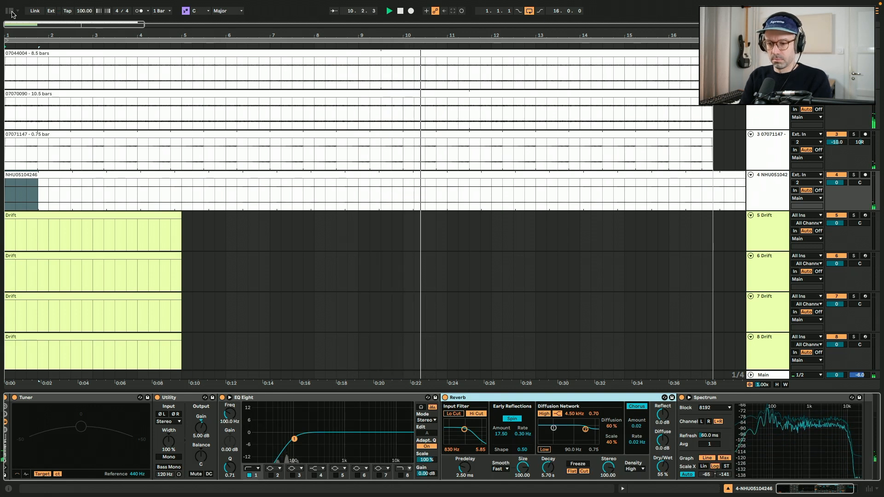
pyautogui.click(201, 430)
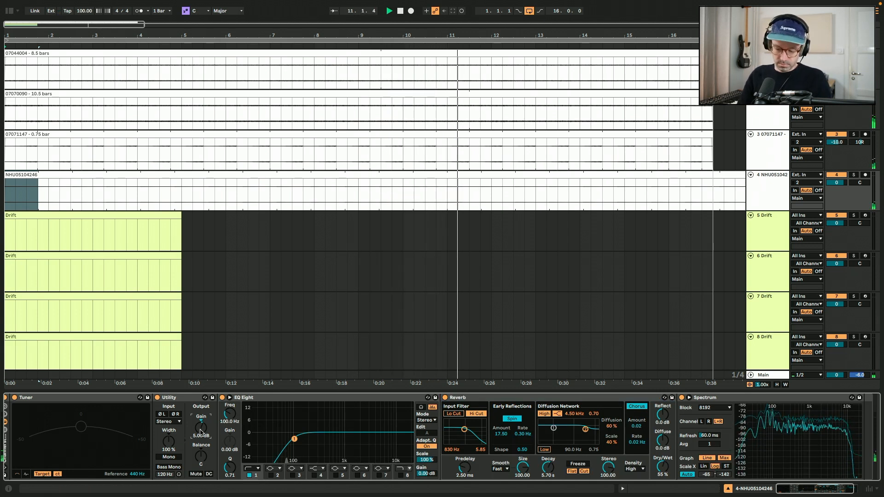
pyautogui.write('8')
pyautogui.press('Return')
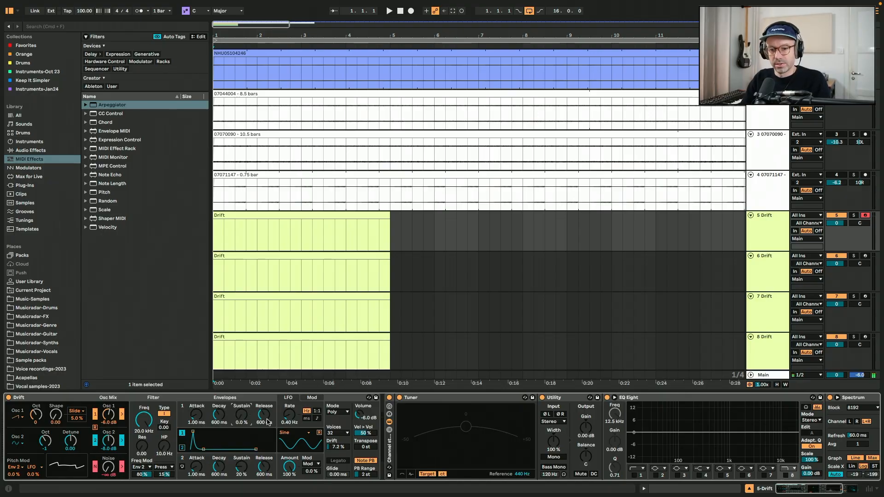
# Step: Select the first Drift clip and audition C notes from the computer keyboard with envelope 1 sustain at 100% and at 0%
pyautogui.click(300, 215)
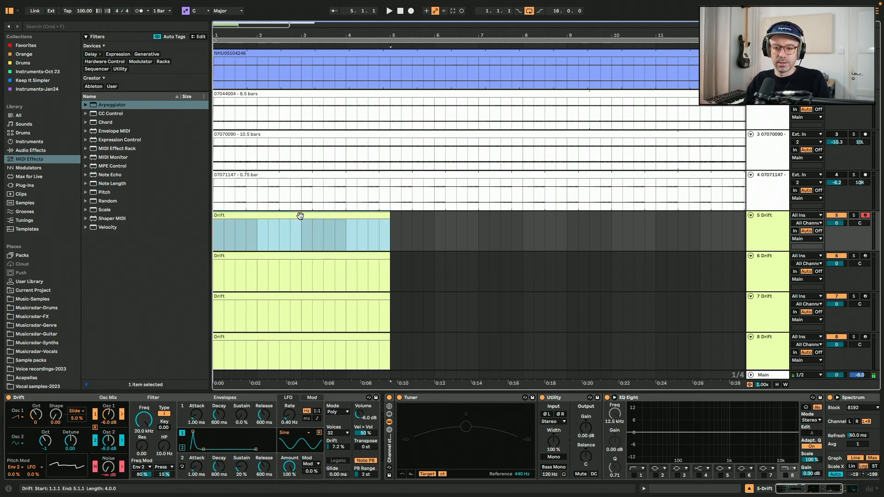
pyautogui.press('m')
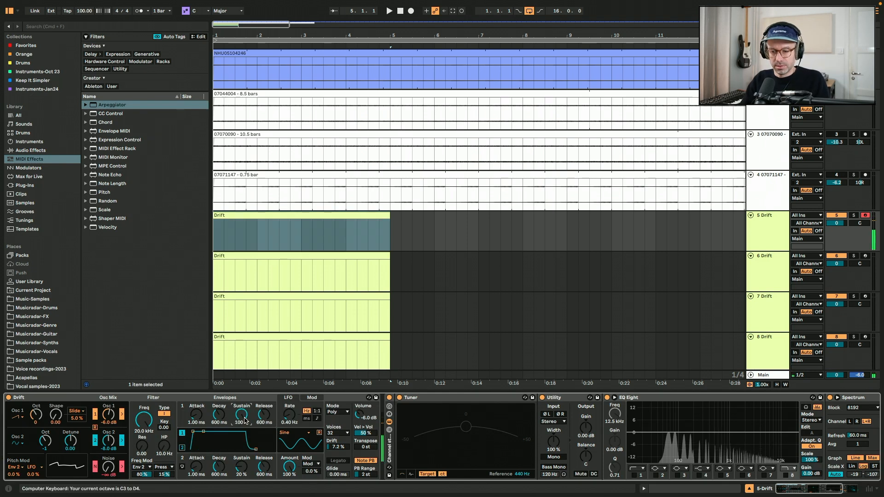
pyautogui.press('a')
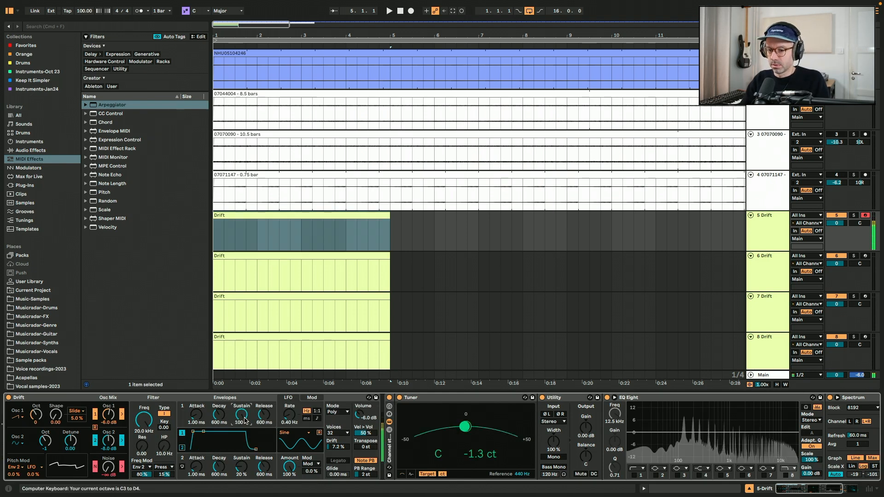
pyautogui.moveTo(244, 420); pyautogui.dragTo(245, 474)
pyautogui.press('a')
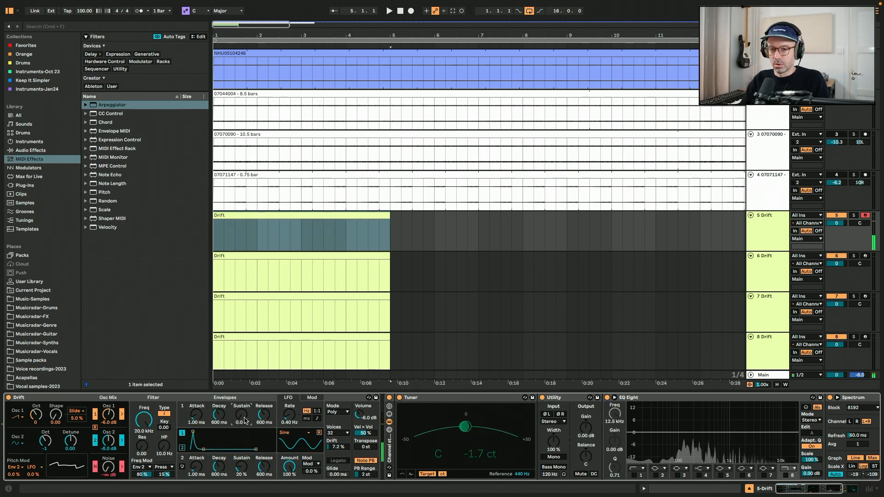
pyautogui.click(244, 399)
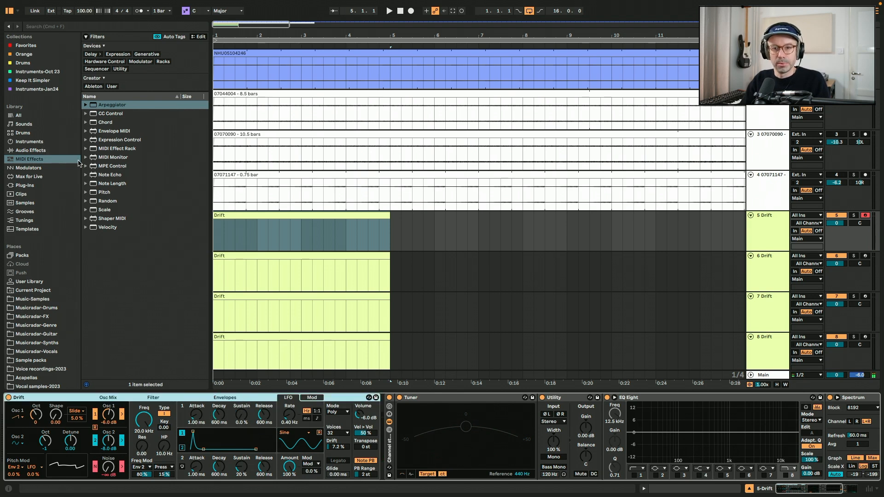
# Step: Add an LFO after Drift, map it to envelope 1 sustain with a 10–100% range and set its rate to 0.2 Hz
pyautogui.click(31, 150)
pyautogui.moveTo(103, 282); pyautogui.dragTo(390, 433)
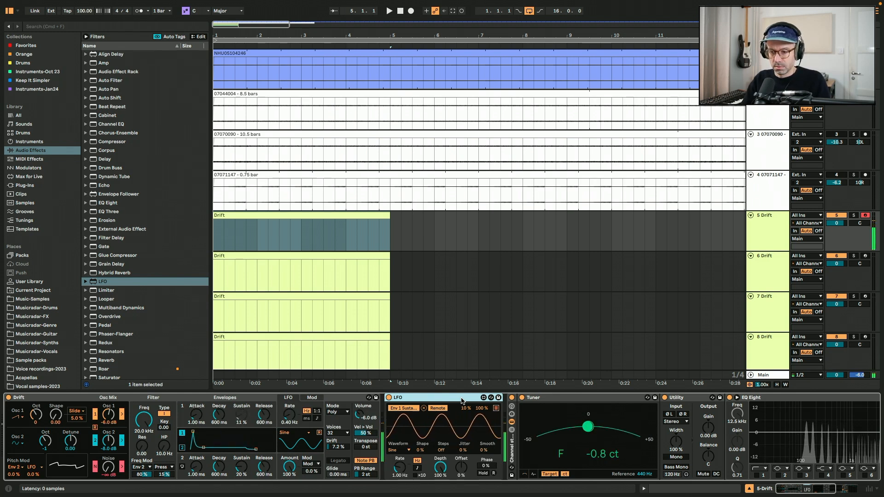
pyautogui.click(398, 474)
pyautogui.write('0.2')
pyautogui.press('Return')
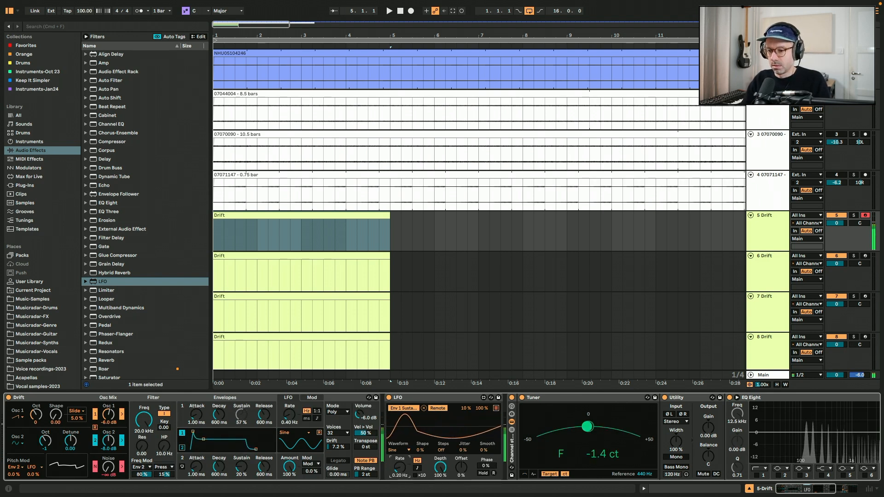
# Step: Add a second LFO with a Random waveform and map it to the first LFO's rate with a 5–35% range
pyautogui.moveTo(102, 282)
pyautogui.mouseDown()
pyautogui.moveTo(304, 395)
pyautogui.moveTo(506, 420)
pyautogui.mouseUp()
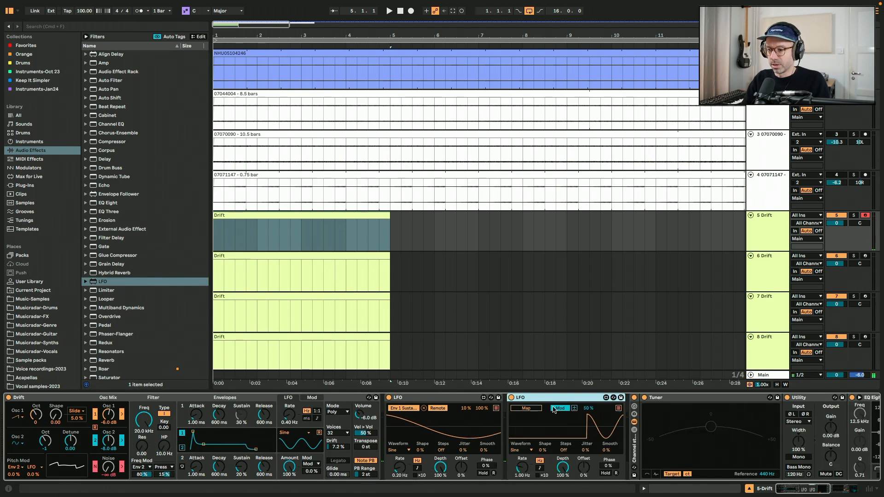
pyautogui.click(520, 449)
pyautogui.click(525, 421)
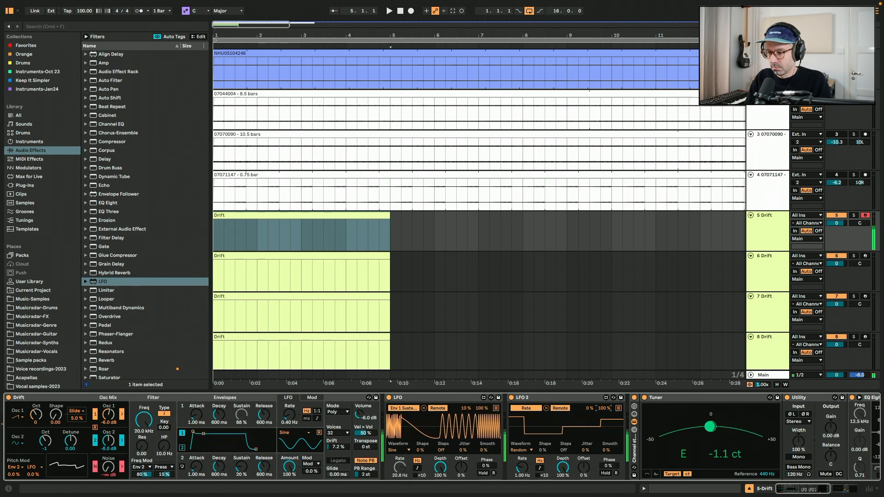
pyautogui.moveTo(604, 408); pyautogui.dragTo(607, 411)
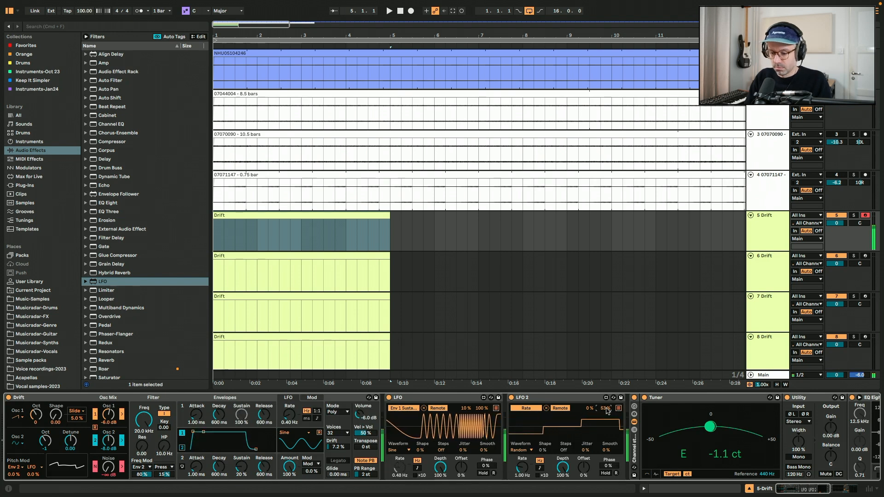
pyautogui.click(578, 400)
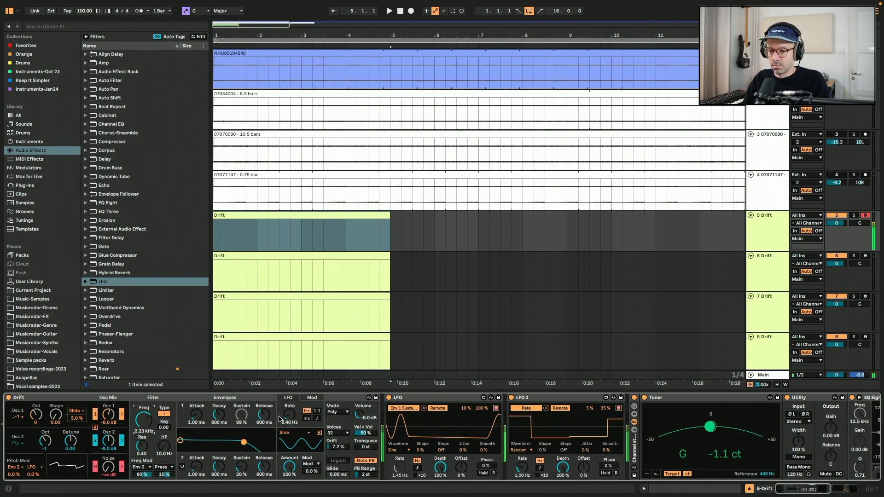
# Step: Set Drift's envelope 1 attack to 50 ms and the first Drift clip's scale to D Minor
pyautogui.press('Return')
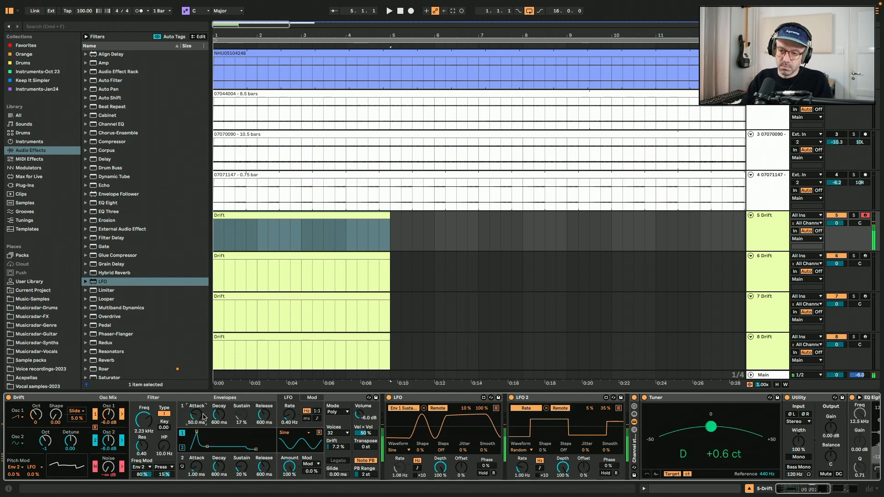
pyautogui.doubleClick(259, 214)
pyautogui.click(58, 242)
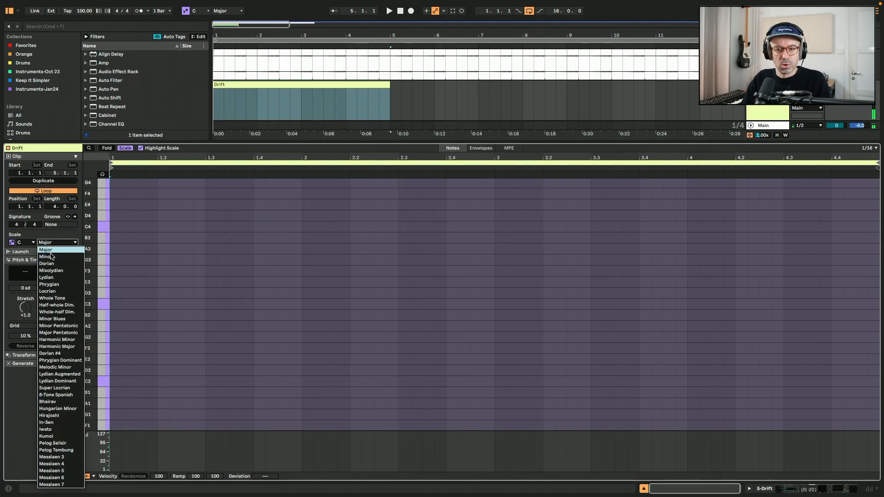
pyautogui.click(51, 257)
pyautogui.click(27, 243)
pyautogui.click(27, 264)
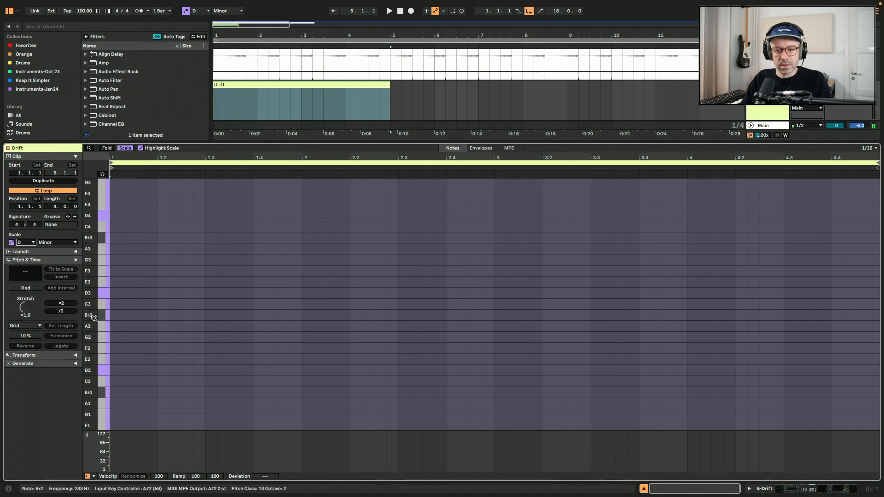
# Step: Enter sustained D2, D3, F3 and A3 notes across the four-bar Drift clip and play the chord
pyautogui.click(115, 295)
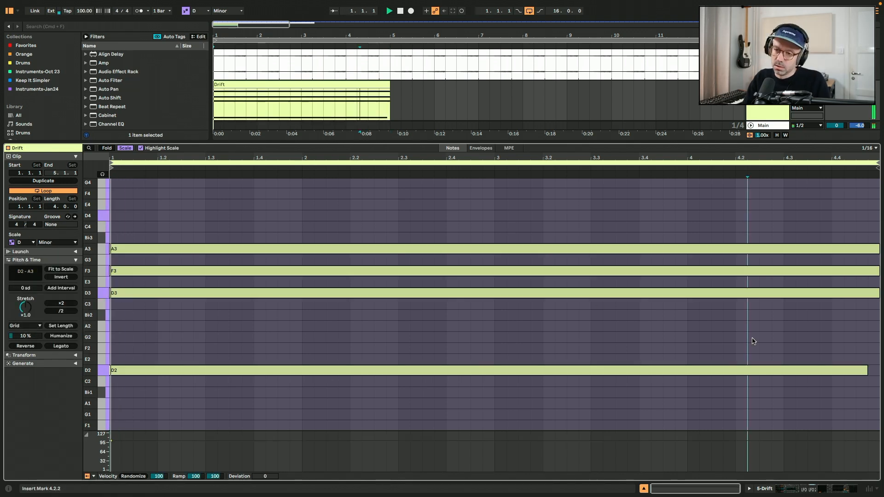
pyautogui.hotkey('shift', 'Tab')
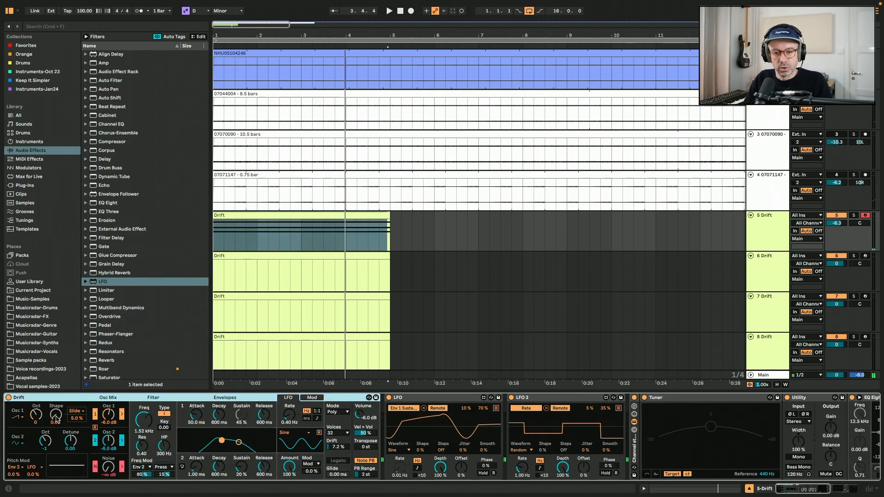
# Step: Set the shape of Drift's oscillator 1 to about 0.44 and play back the chord
pyautogui.click(57, 418)
pyautogui.click(19, 440)
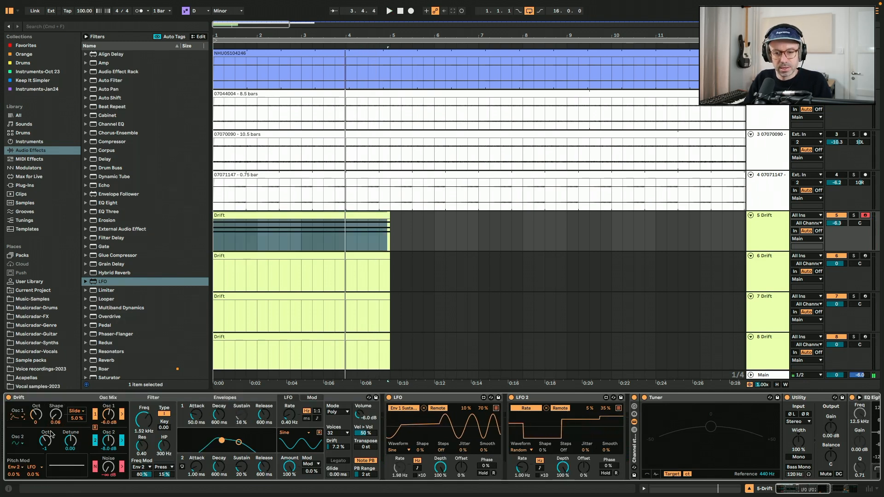
pyautogui.press('space')
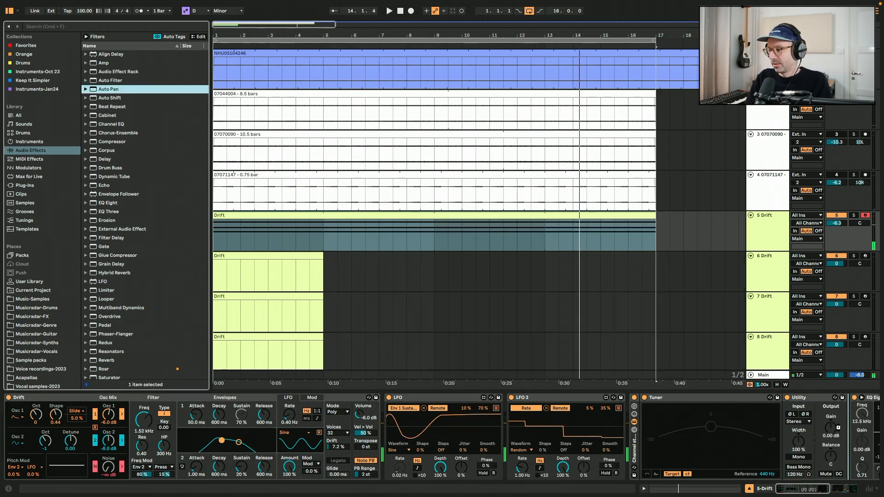
# Step: Add Auto Pan after Utility as a tremolo with 0° phase, a synced 1/4 rate and about 45% amount, and start playback
pyautogui.moveTo(838, 428); pyautogui.dragTo(837, 427)
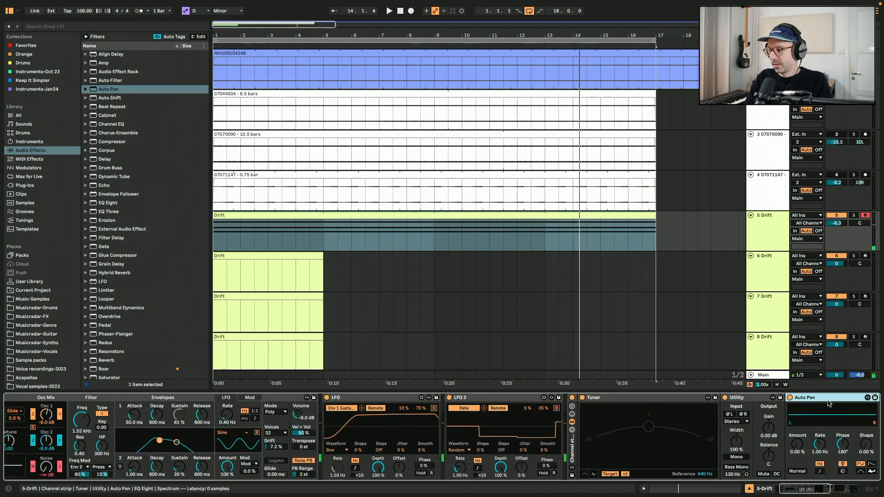
pyautogui.click(819, 470)
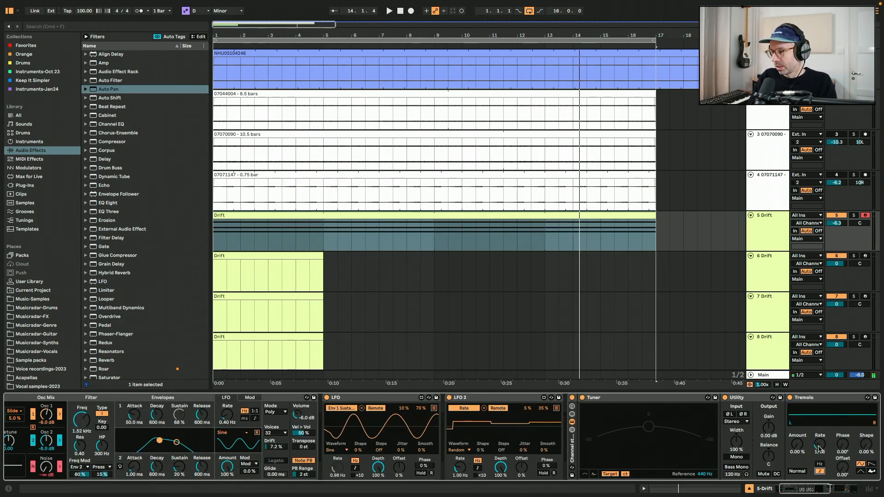
pyautogui.moveTo(792, 447); pyautogui.dragTo(792, 426)
pyautogui.press('space')
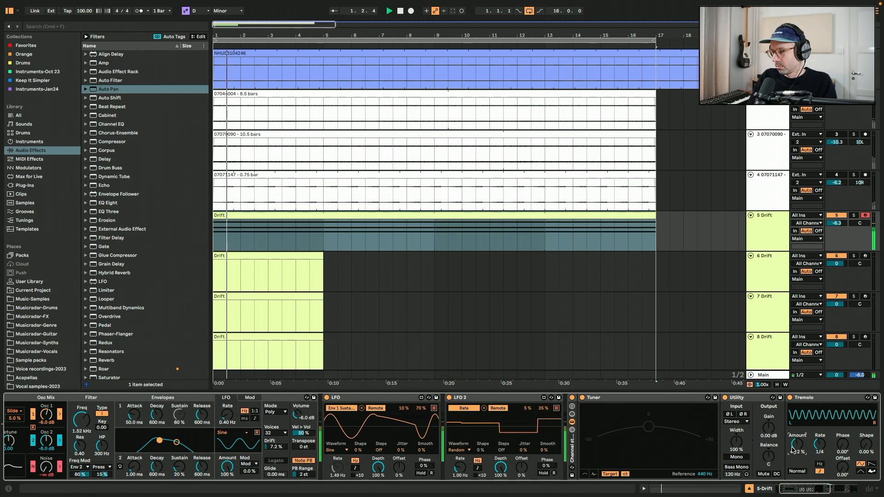
# Step: Set the tremolo's rate to 1/16 and amount to 40%, trying the sawtooth waveform before returning to sine, and stop playback
pyautogui.hscroll(3, 792, 449)
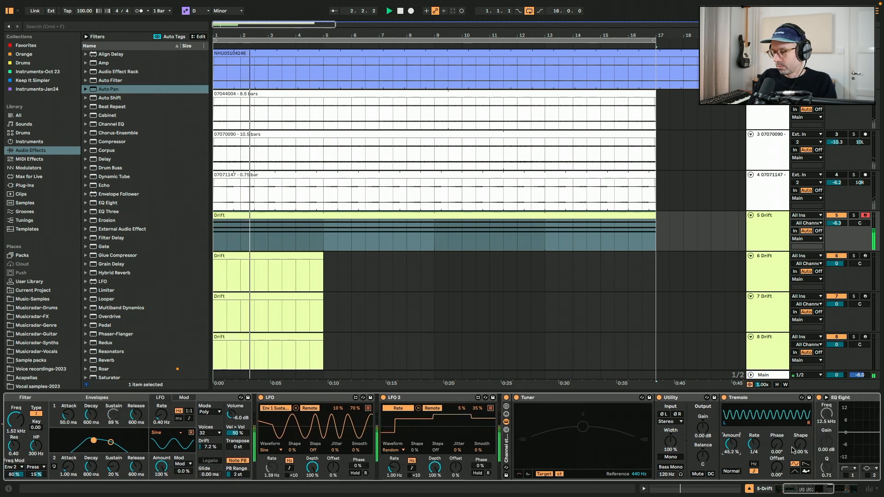
pyautogui.click(805, 464)
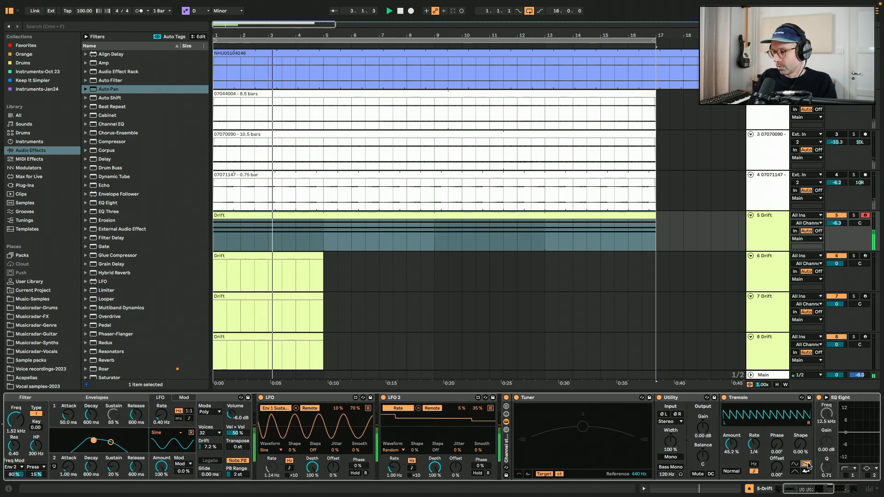
pyautogui.moveTo(755, 449)
pyautogui.mouseDown()
pyautogui.moveTo(754, 437)
pyautogui.moveTo(755, 452)
pyautogui.mouseUp()
pyautogui.click(795, 464)
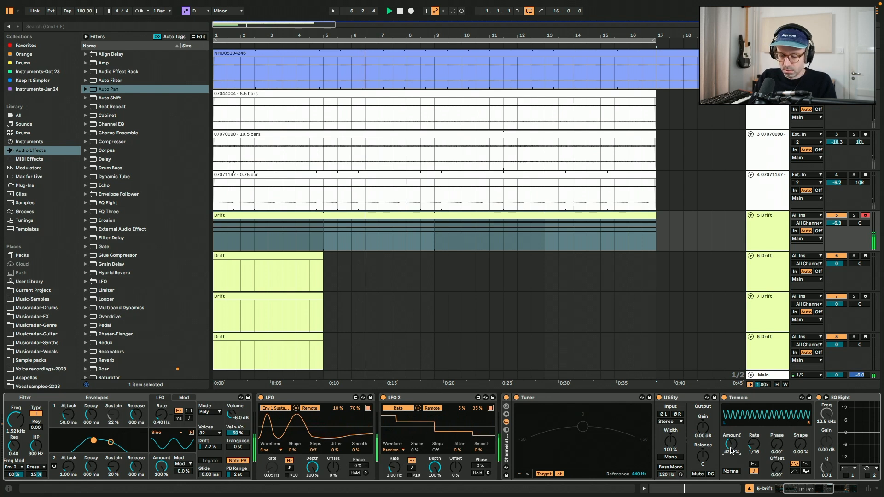
pyautogui.moveTo(732, 453); pyautogui.dragTo(731, 450)
pyautogui.click(739, 398)
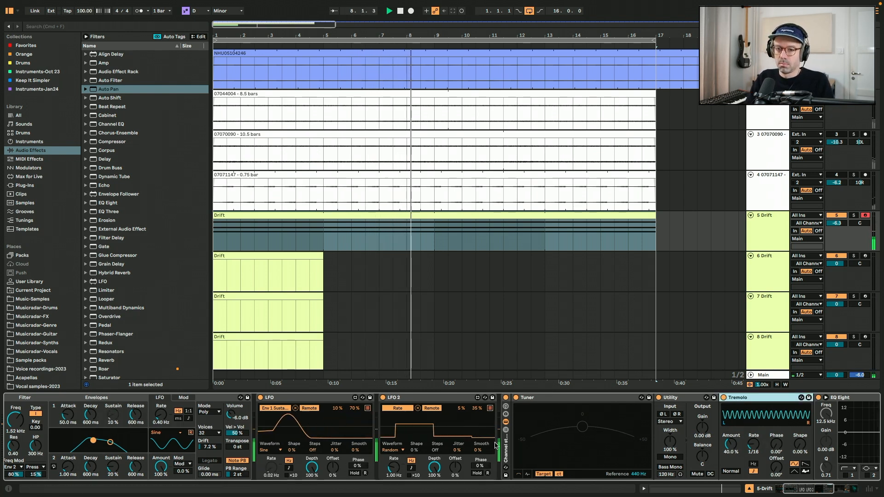
pyautogui.hscroll(3, 495, 446)
pyautogui.hscroll(-6, 494, 445)
pyautogui.press('space')
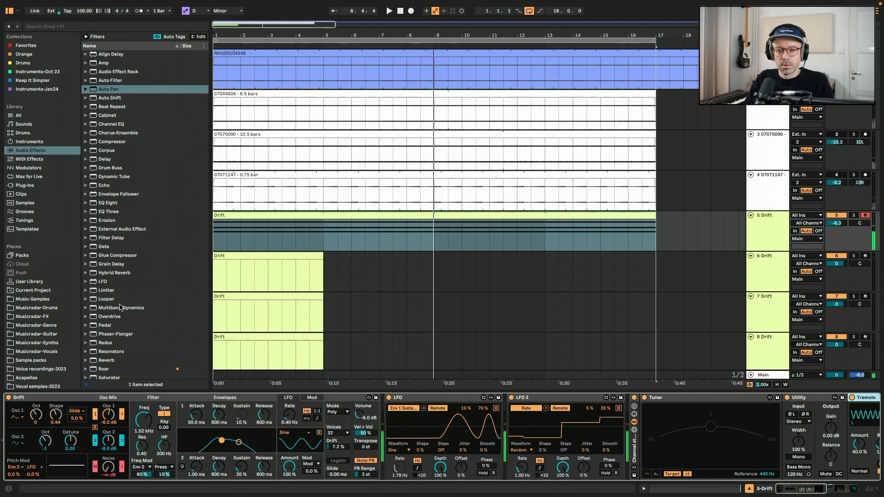
# Step: Add a Pedal effect before the tremolo in OD mode with 7% gain and 20% dry/wet, fold Utility and audition the sound
pyautogui.scroll(-3, 120, 307)
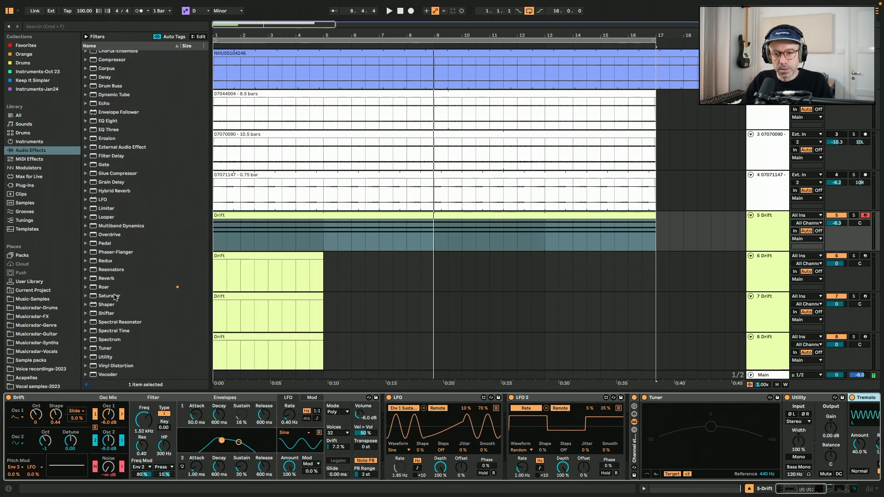
pyautogui.doubleClick(104, 243)
pyautogui.press('space')
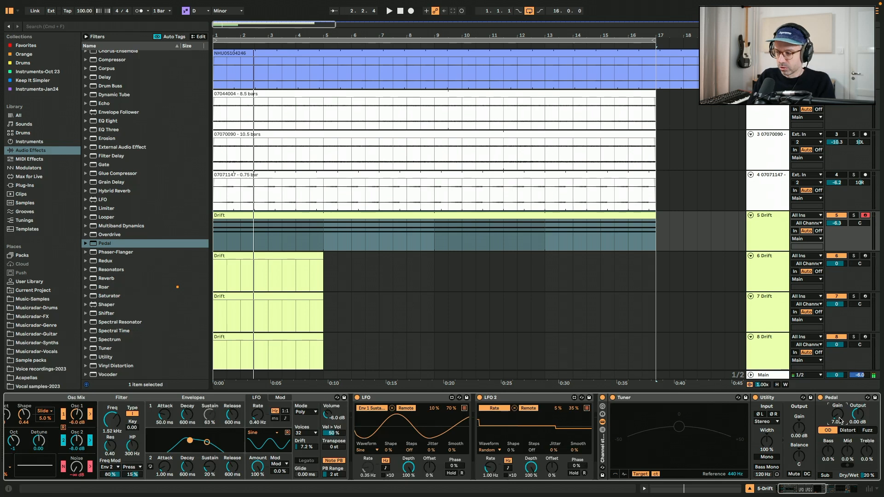
pyautogui.doubleClick(755, 401)
pyautogui.press('space')
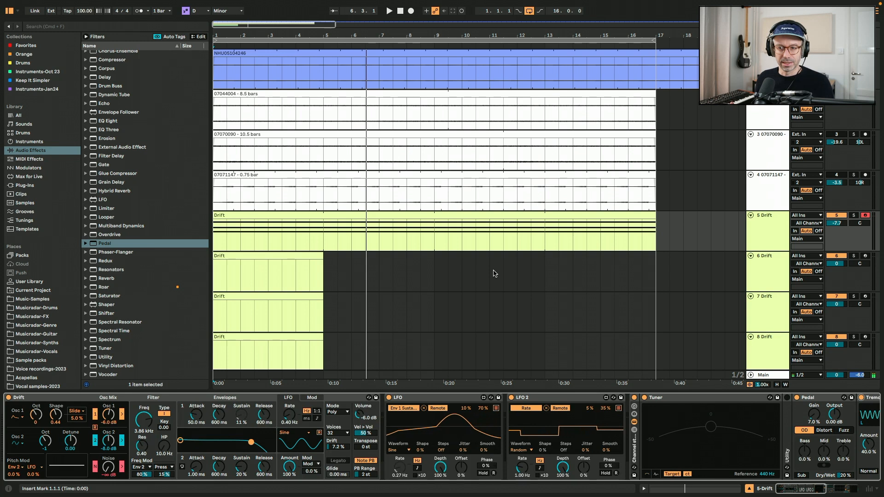
# Step: Hide the browser and delete the three empty Drift tracks below the first Drift track
pyautogui.press('super+alt+b')
pyautogui.press('super+alt+l')
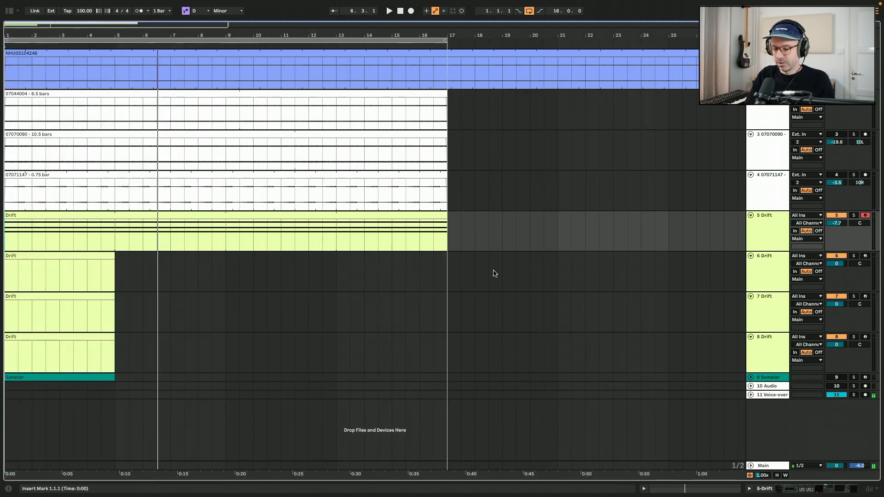
pyautogui.press('super+alt+l')
pyautogui.click(245, 218)
pyautogui.scroll(-2, 246, 220)
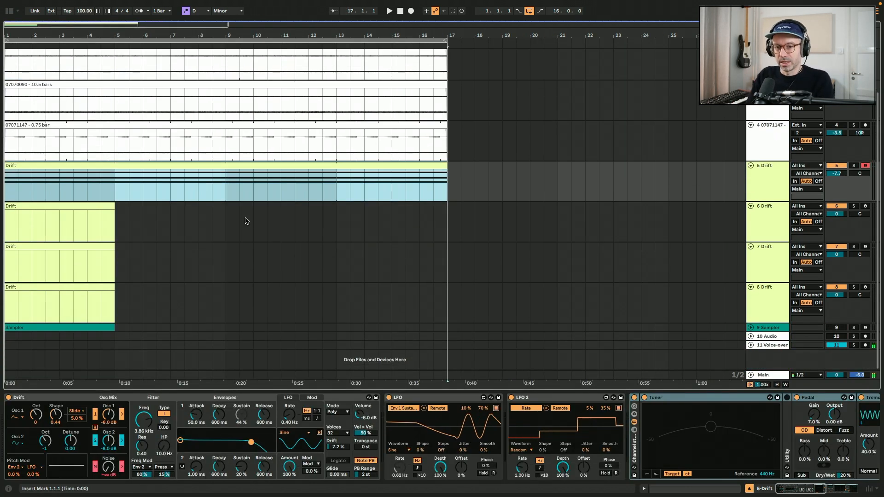
pyautogui.click(753, 226)
pyautogui.press('Delete')
pyautogui.press('Delete')
pyautogui.press('Delete')
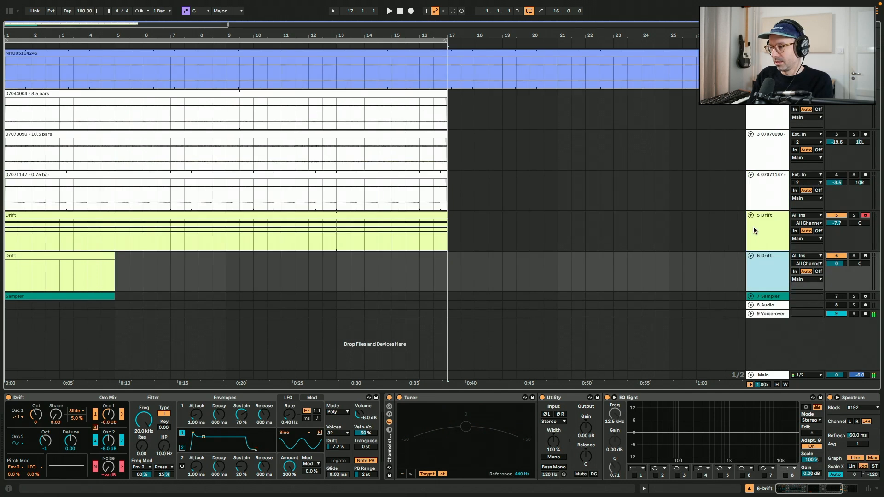
# Step: Duplicate the processed Drift track three times to get four identical chord tracks
pyautogui.click(776, 234)
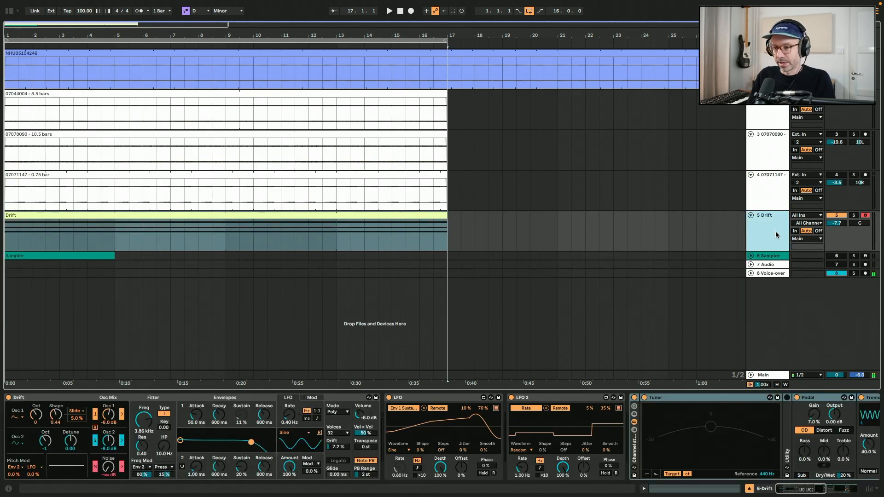
pyautogui.hotkey('ctrl', 'd')
pyautogui.hotkey('ctrl', 'd')
pyautogui.hotkey('ctrl', 'd')
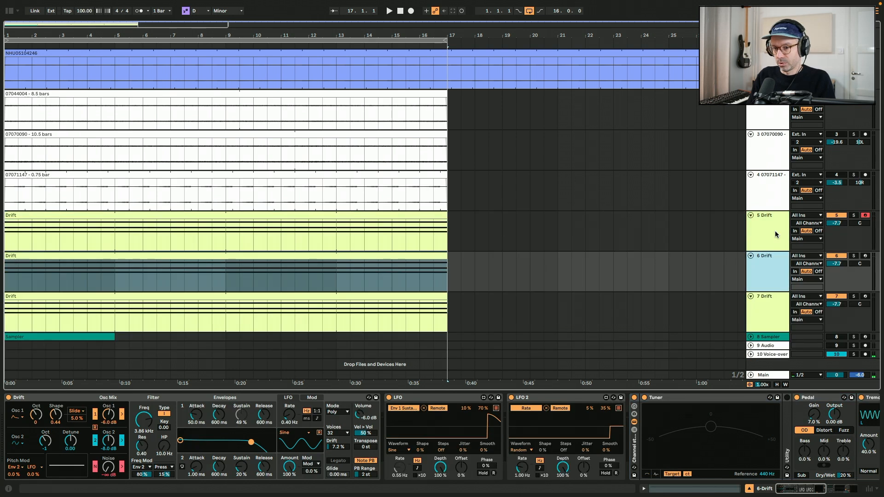
# Step: Open the track 6 Drift clip's notes and rename the track 5 clip "Drift - Dm – Bb – F – C"
pyautogui.scroll(-2, 774, 231)
pyautogui.click(91, 209)
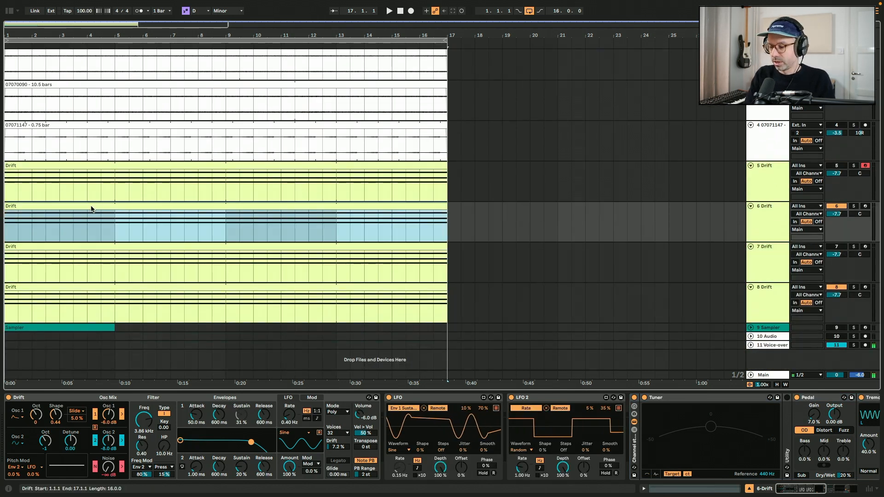
pyautogui.doubleClick(91, 209)
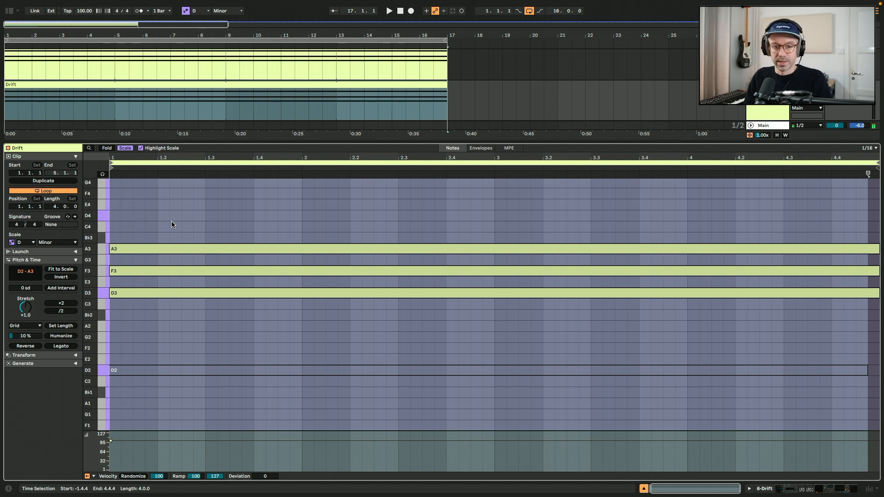
pyautogui.scroll(2, 258, 69)
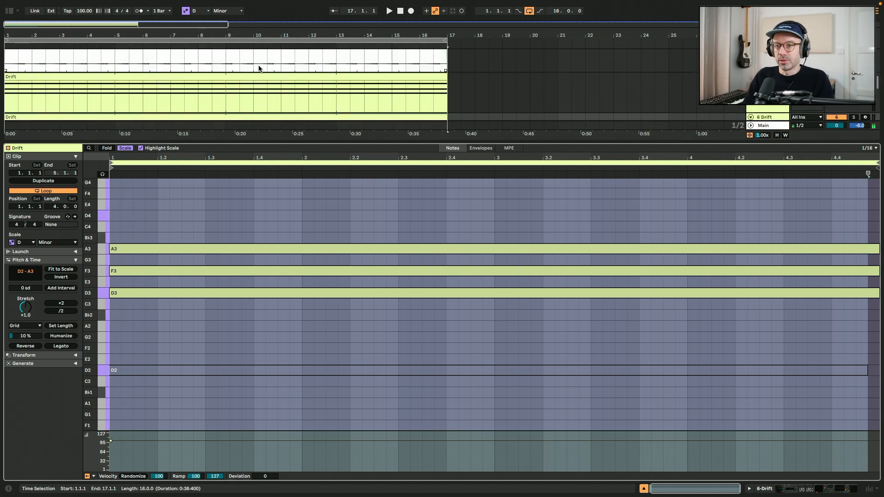
pyautogui.click(265, 69)
pyautogui.click(263, 76)
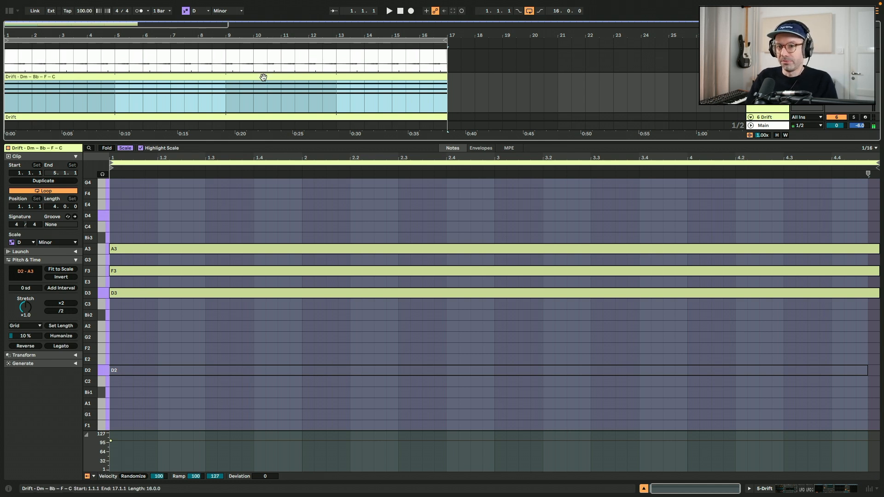
# Step: Lower the D3, F3 and A3 notes in the track 6 Drift clip by two scale steps to form a Bb chord
pyautogui.scroll(-2, 264, 78)
pyautogui.click(271, 100)
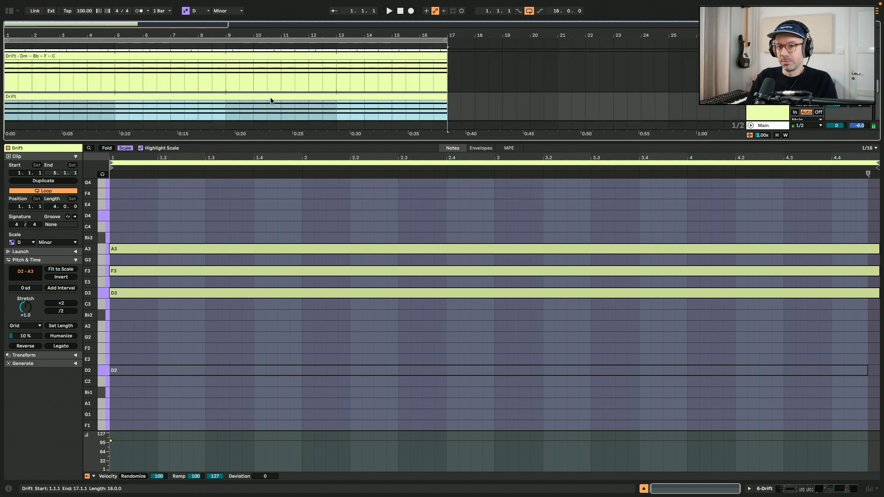
pyautogui.moveTo(159, 316); pyautogui.dragTo(179, 211)
pyautogui.press('Down')
pyautogui.press('Down')
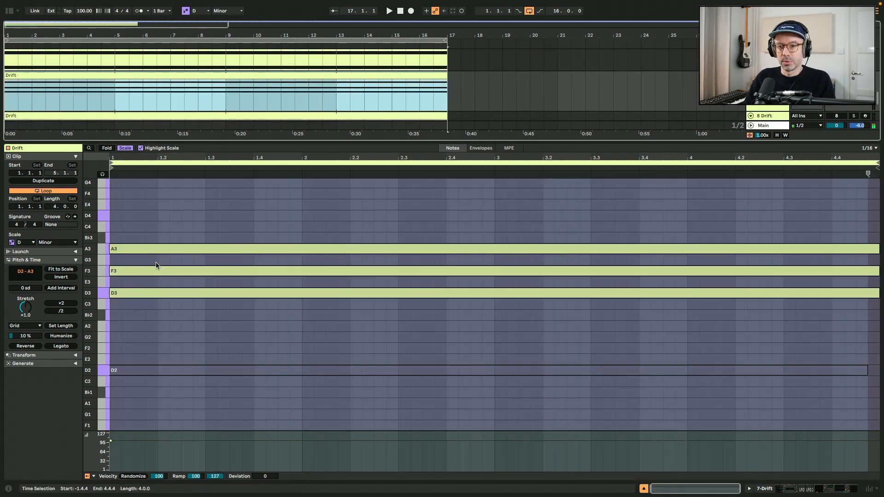
# Step: Shift the chord to F3, A3 and C4 in the track 7 clip and down one scale step to C in the track 8 clip
pyautogui.moveTo(166, 218); pyautogui.dragTo(140, 298)
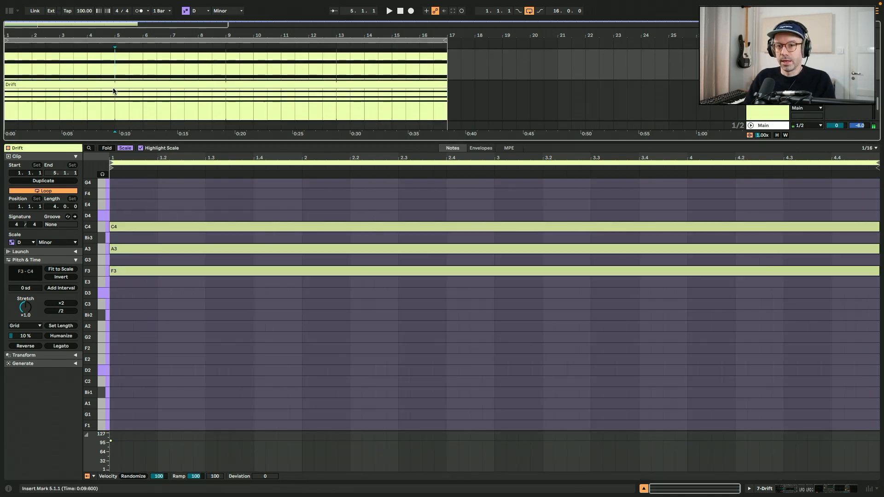
pyautogui.click(112, 85)
pyautogui.moveTo(148, 199); pyautogui.dragTo(129, 309)
pyautogui.press('Down')
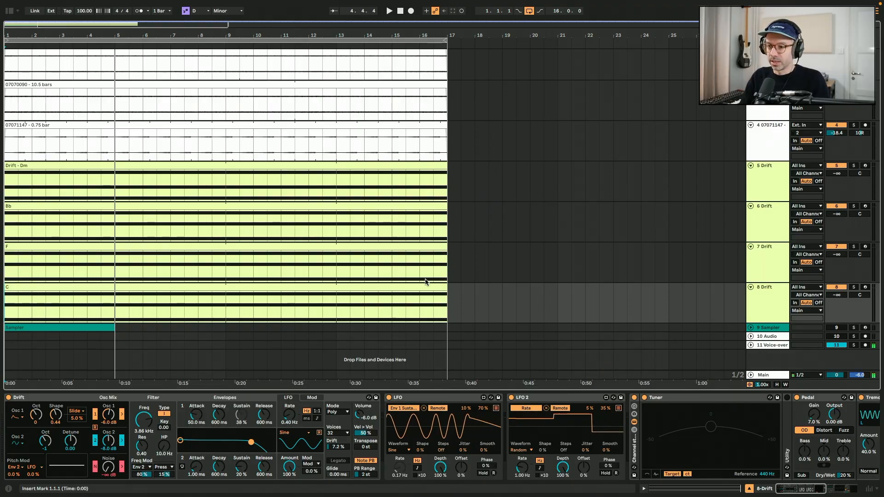
# Step: Extend the field-recording and Drift clips on tracks 2 to 8 to bar 37 and turn off the arrangement loop
pyautogui.click(426, 287)
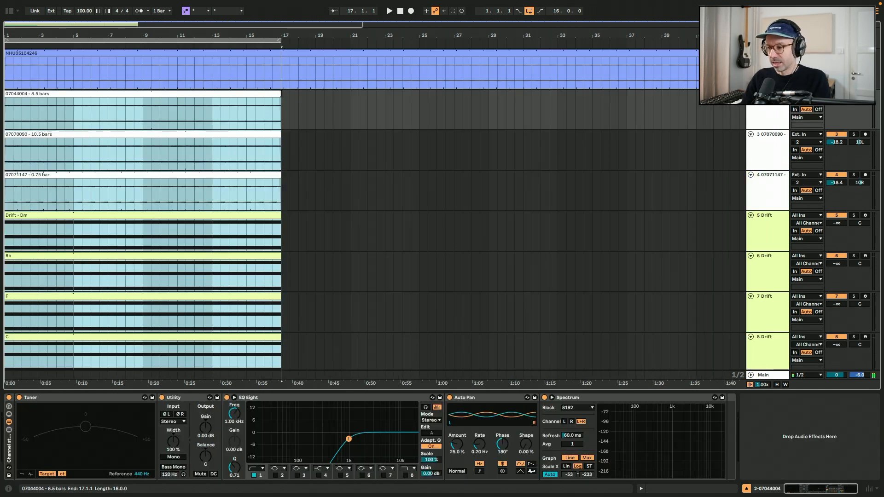
pyautogui.moveTo(280, 119); pyautogui.dragTo(627, 119)
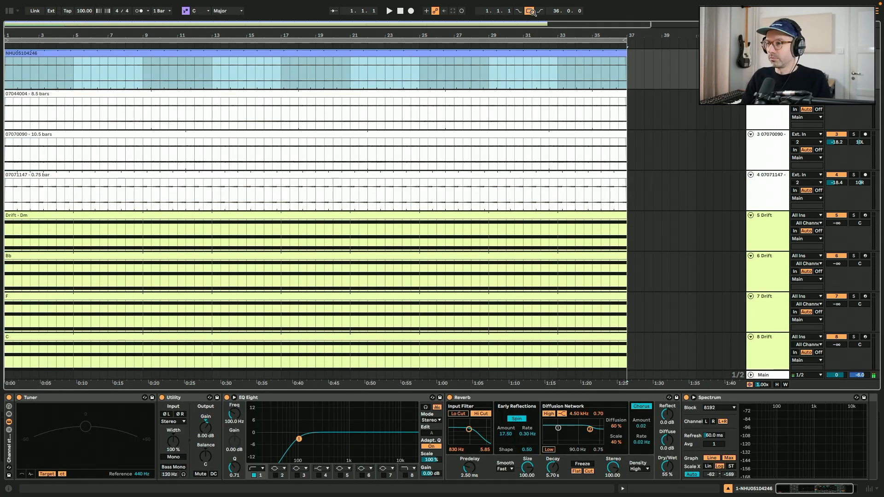
pyautogui.click(529, 10)
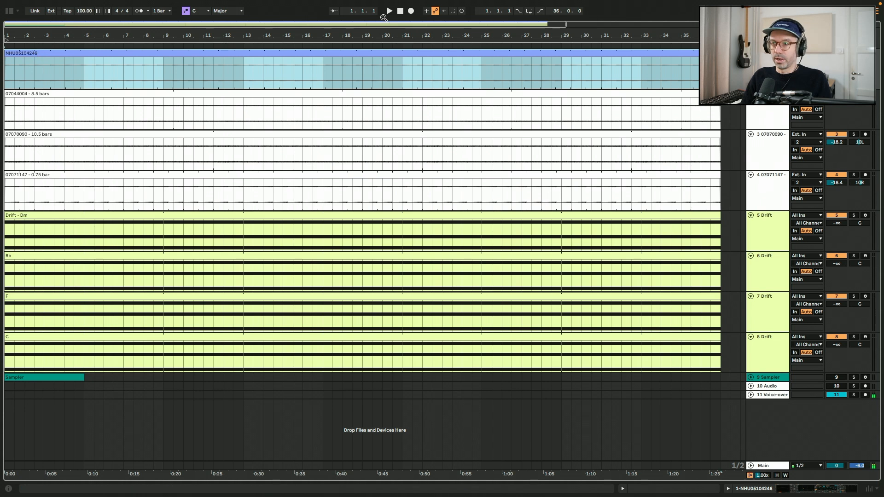
# Step: Stop the transport and show the Track Volume automation lanes on the field-recording and Drift tracks
pyautogui.click(401, 11)
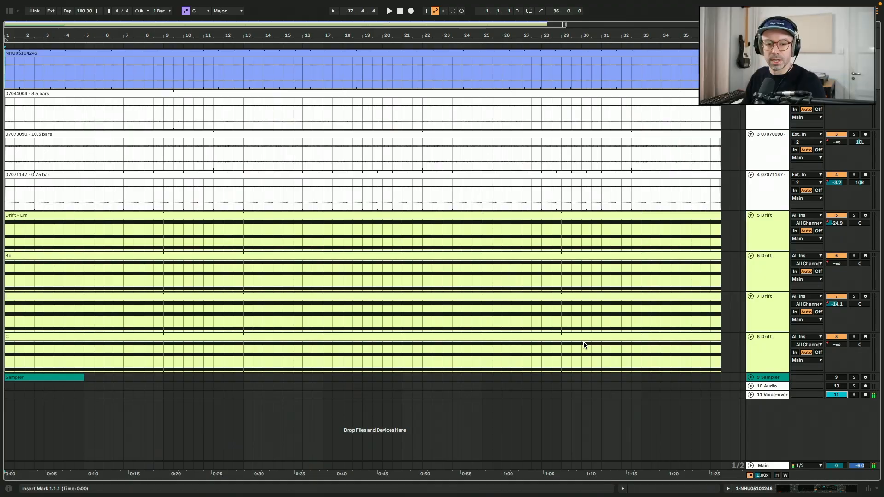
pyautogui.rightClick(836, 101)
pyautogui.click(823, 114)
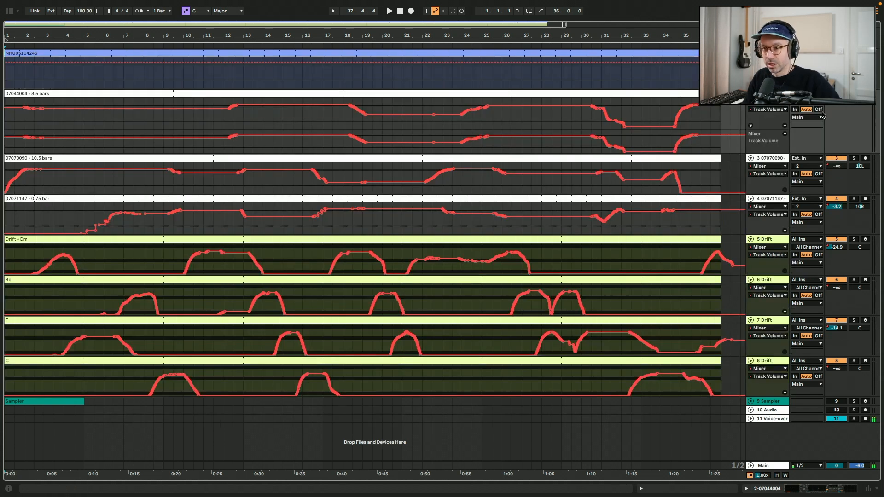